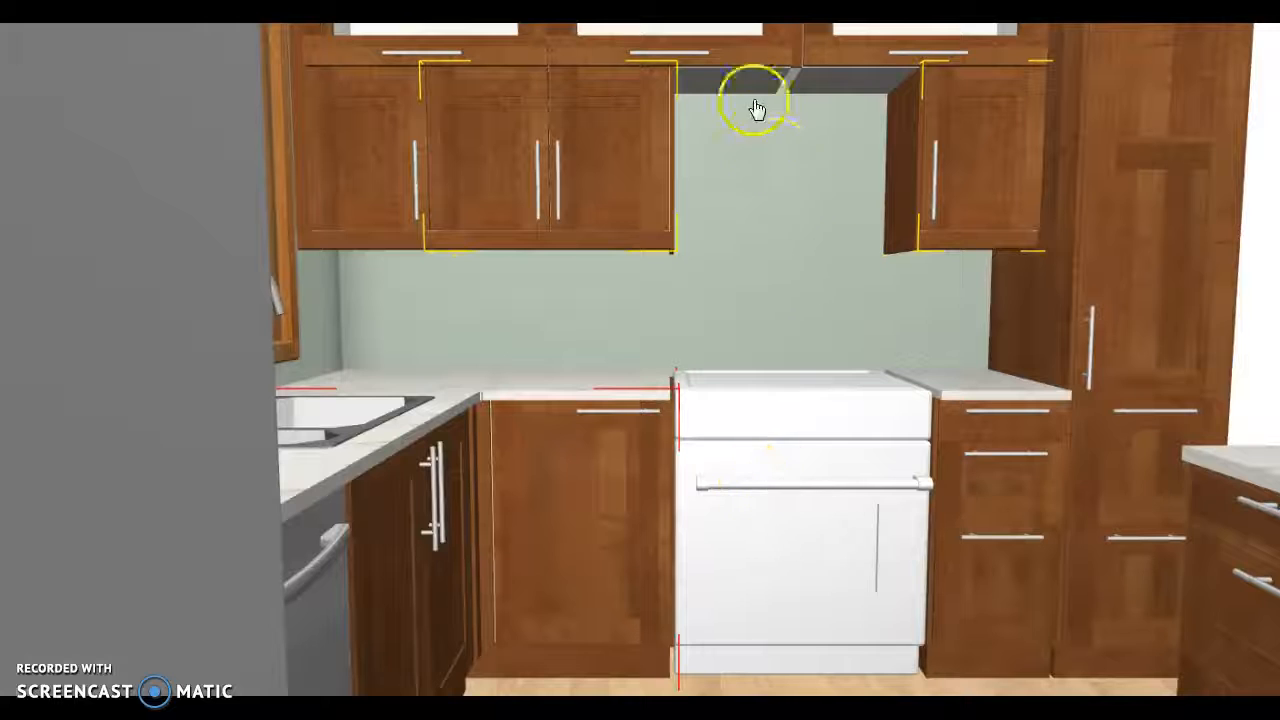
Step: Add the glass-door top cabinets to the selected wall cabinets and view the whole range wall from above
left_click(451, 51, "ctrl")
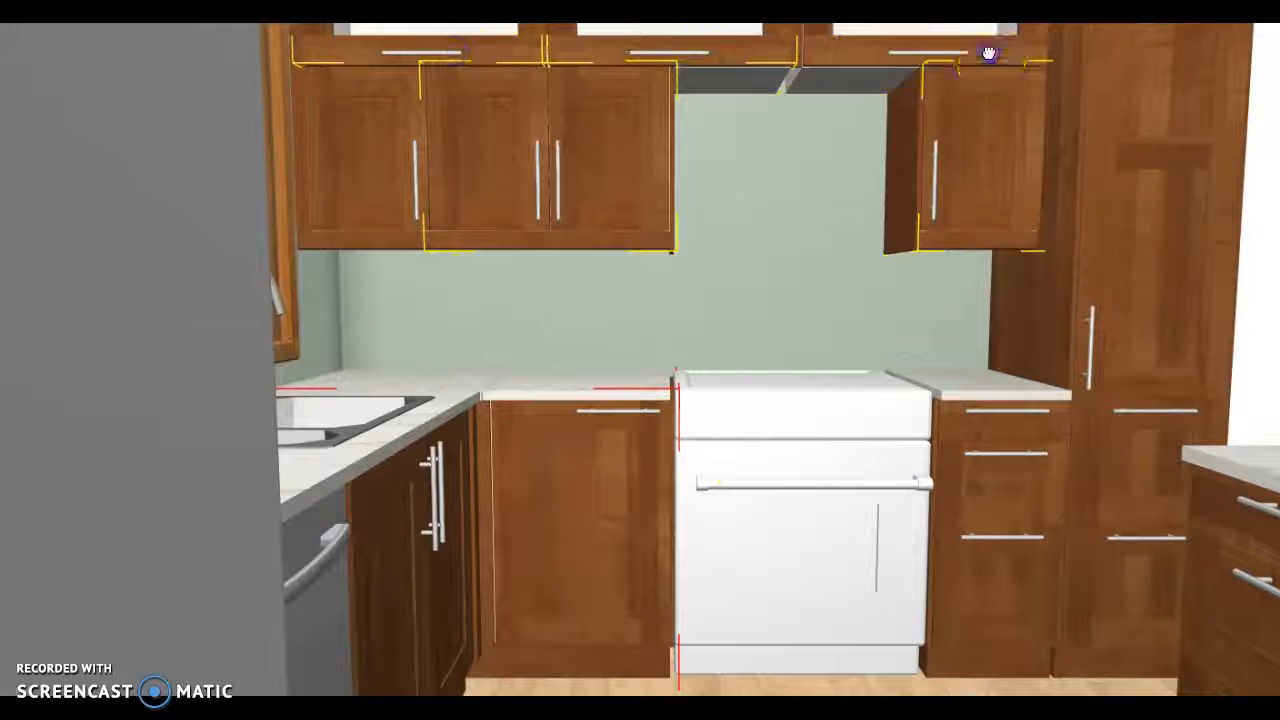
scroll(726, 677, "down", 5)
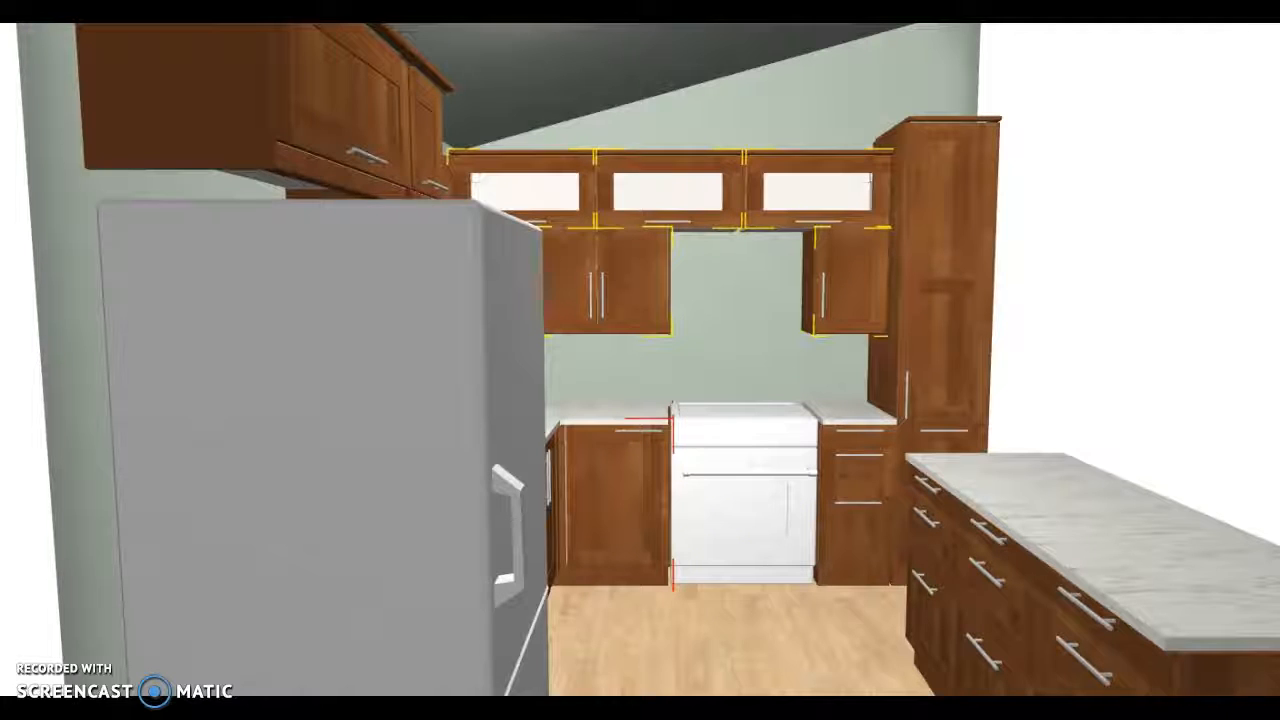
scroll(666, 340, "up", 5)
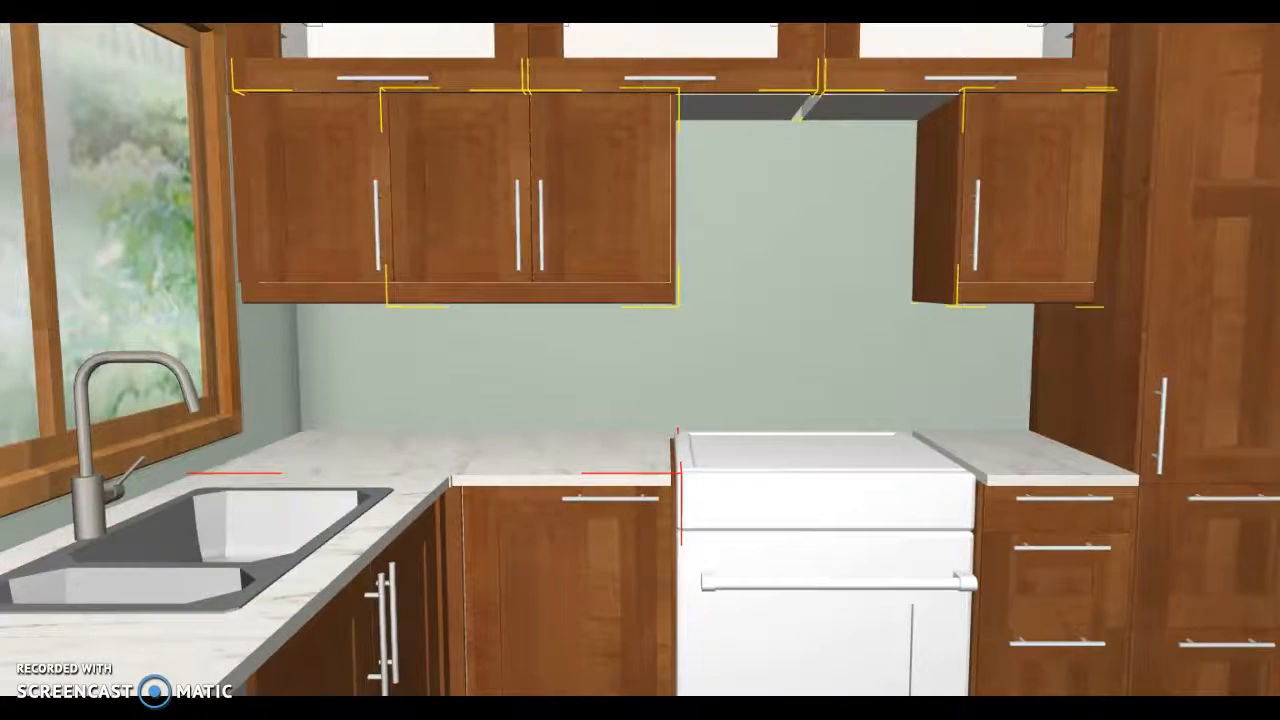
middle_click_drag(770, 450, 780, 615)
scroll(780, 620, "down", 3)
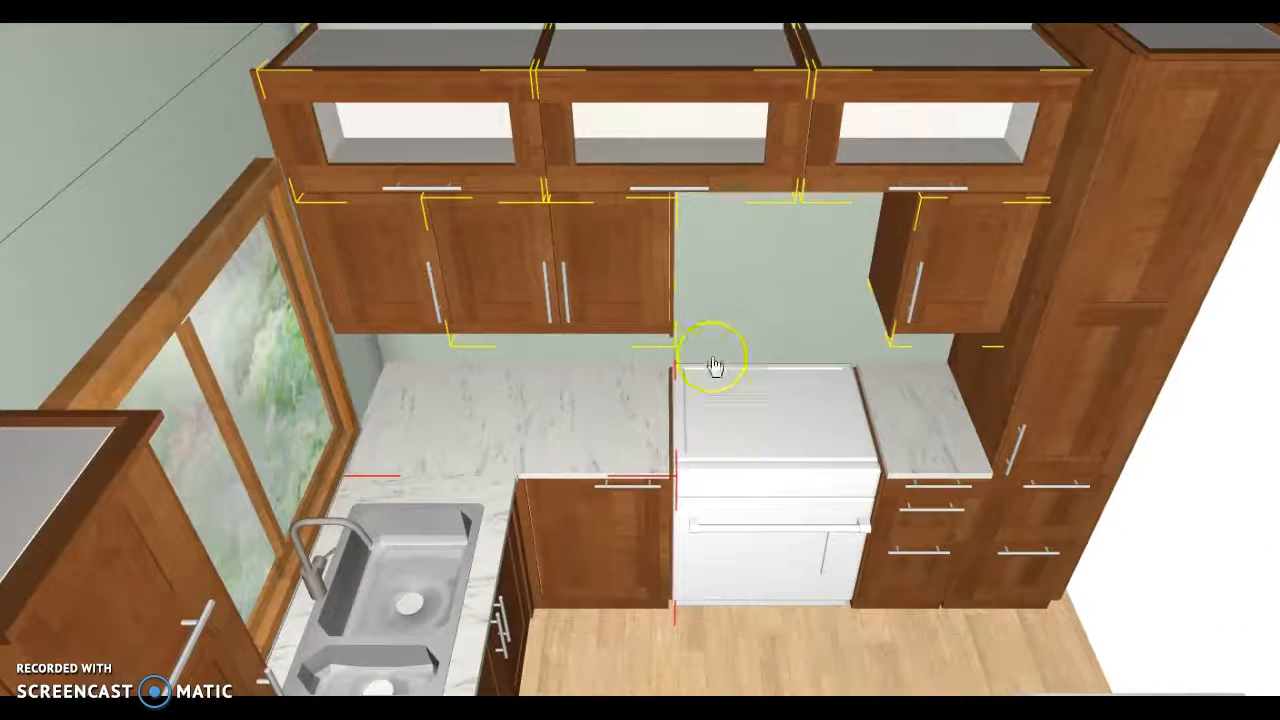
Step: Examine the wall cabinets beneath the glass-door row one at a time, on both sides of the range
left_click(922, 272)
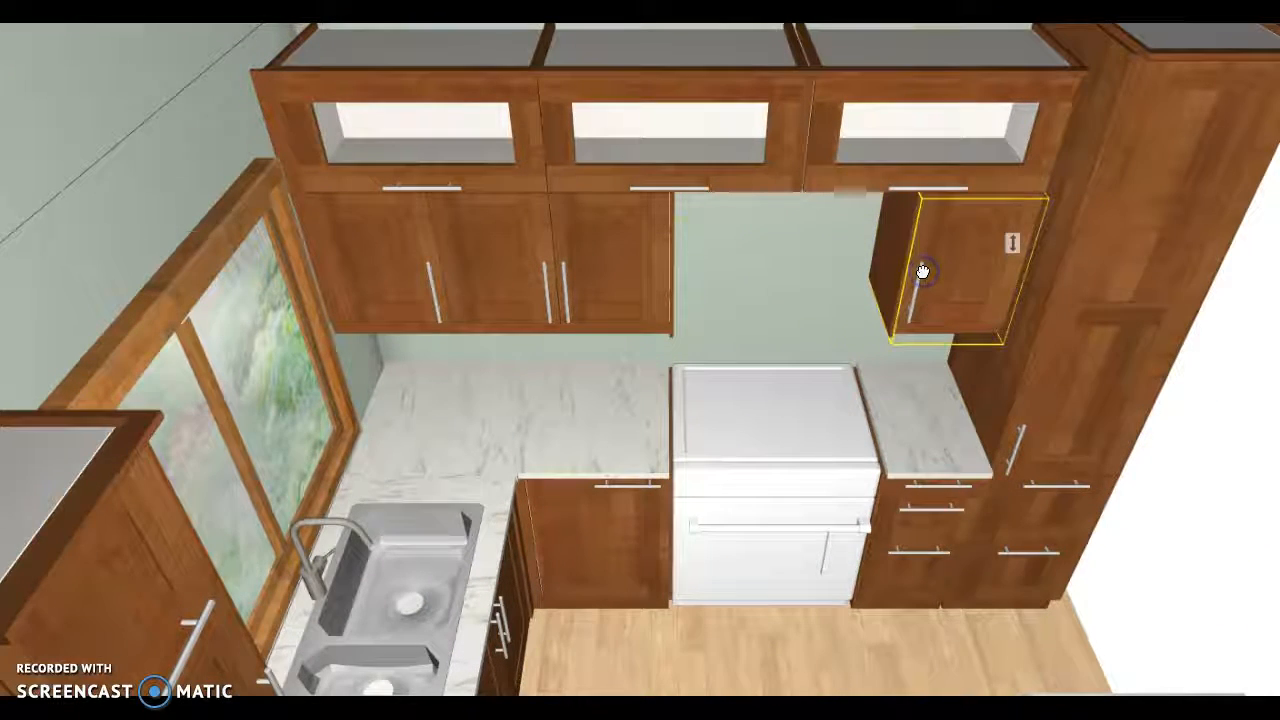
left_click(903, 271)
left_click(609, 272)
left_click(399, 272)
left_click(388, 271)
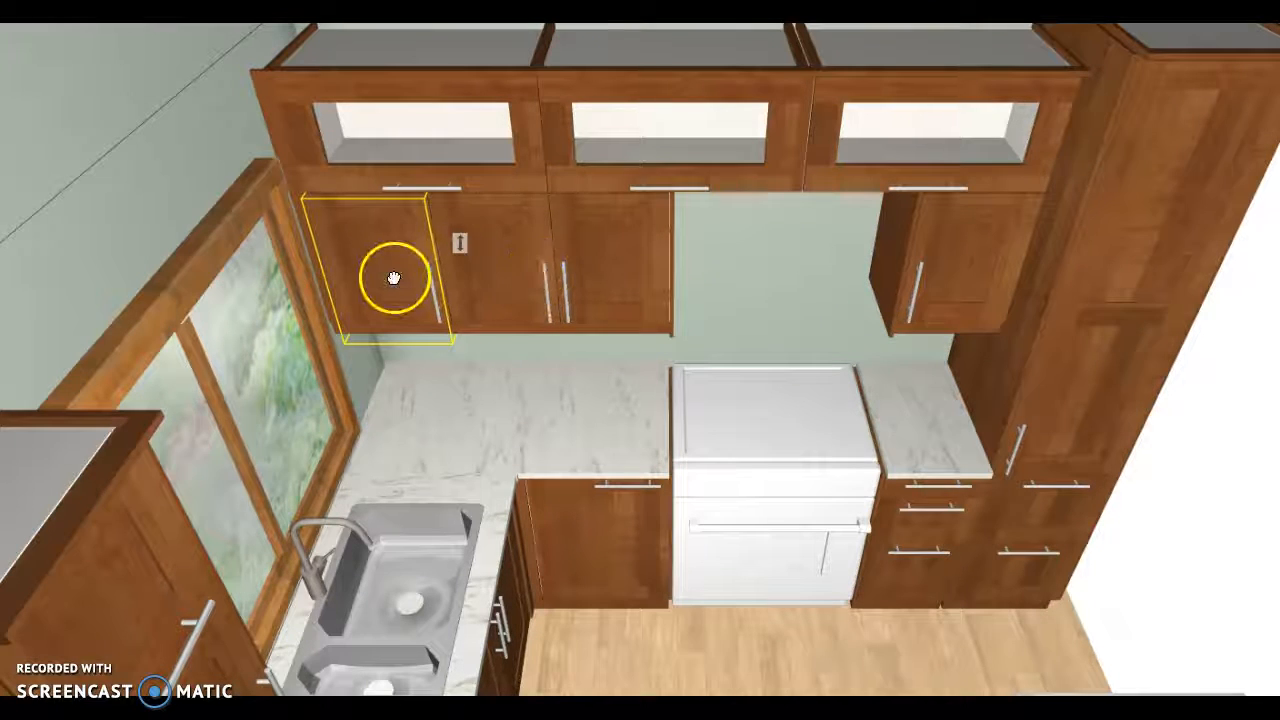
left_click(606, 289)
Step: Select the three wall cabinets beneath the glass-door row together, open their doors and close them again
left_click(982, 264)
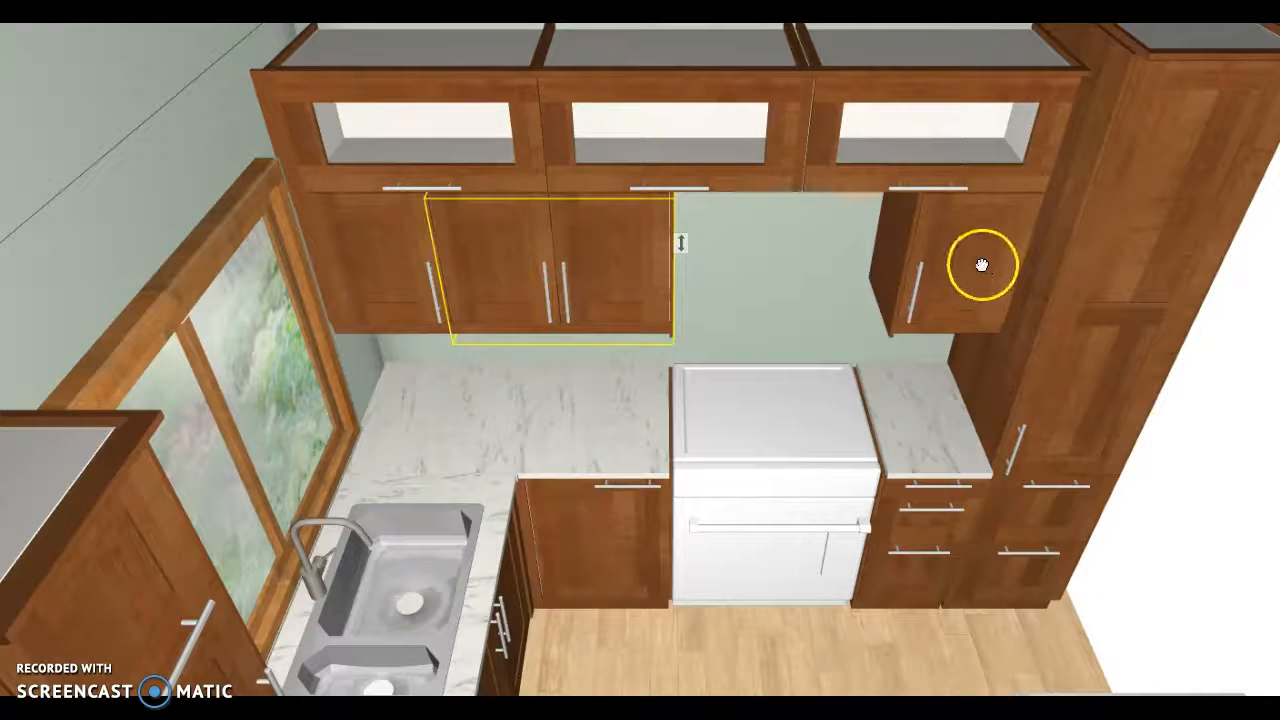
left_click(603, 268, "shift")
left_click(408, 272, "shift")
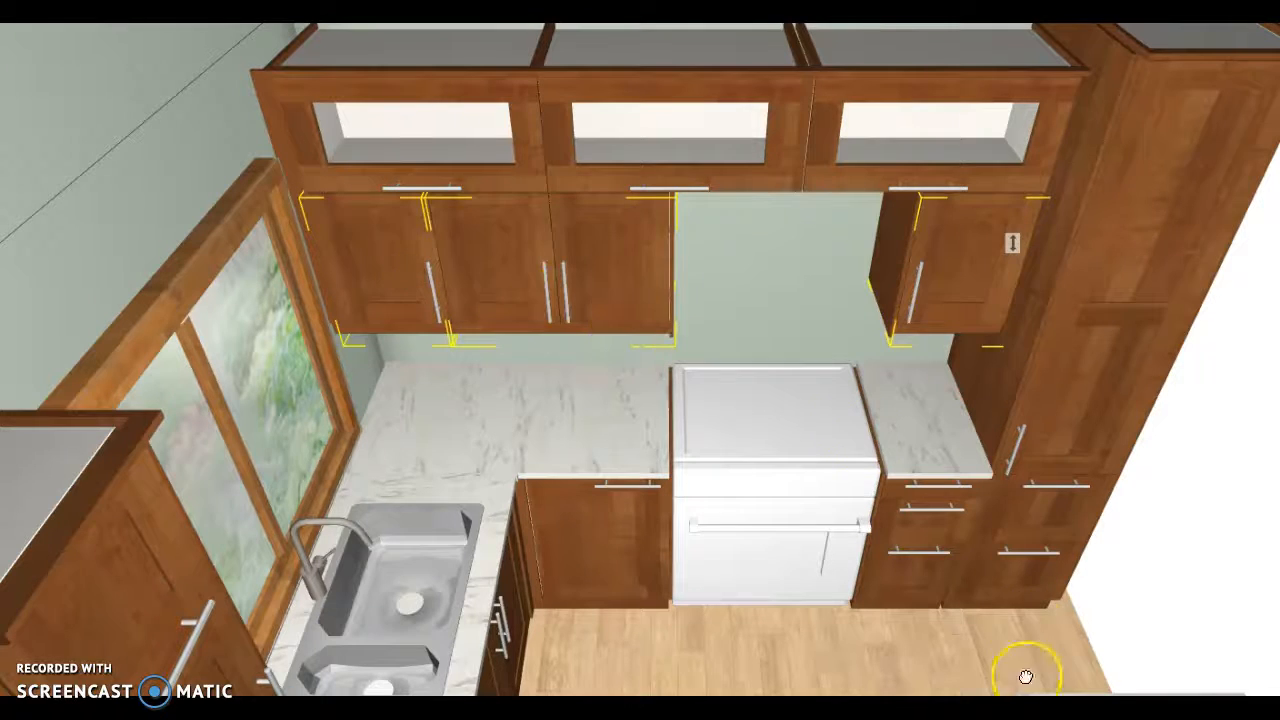
double_click(1012, 243)
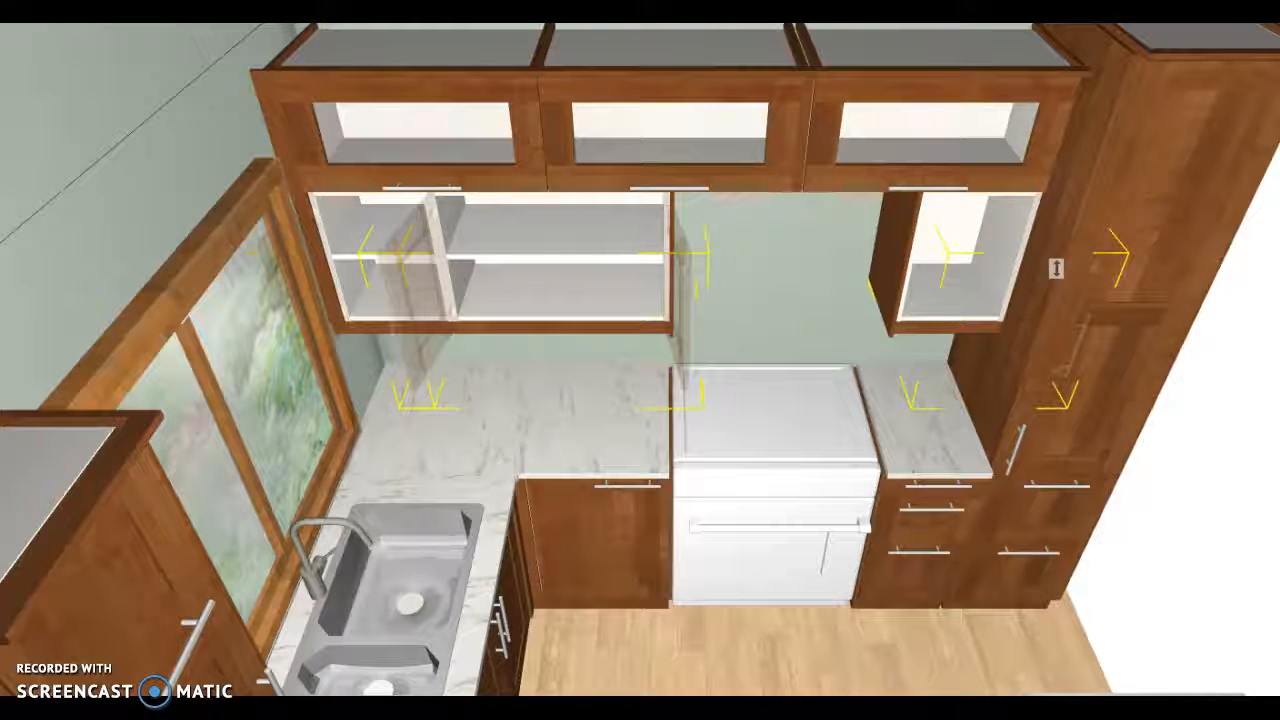
double_click(1056, 268)
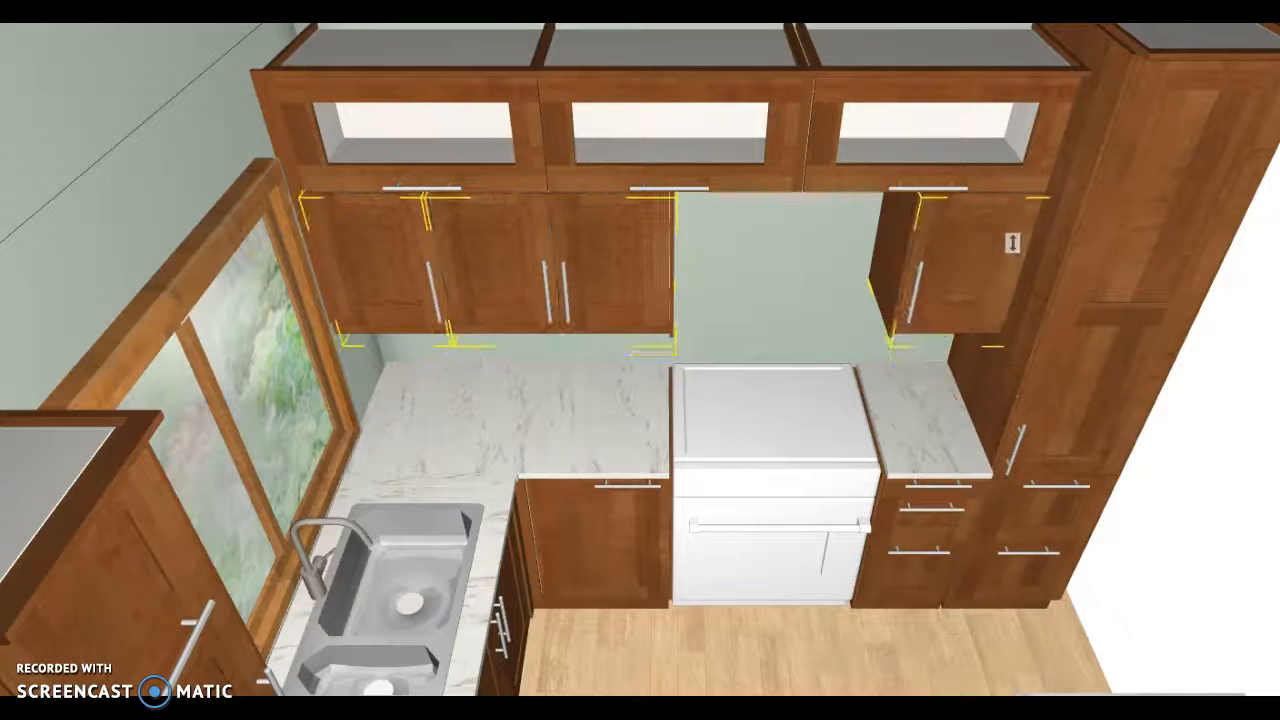
Step: Select the three glass-door top cabinets together, open their doors to view the interiors and close them again
left_click(459, 131)
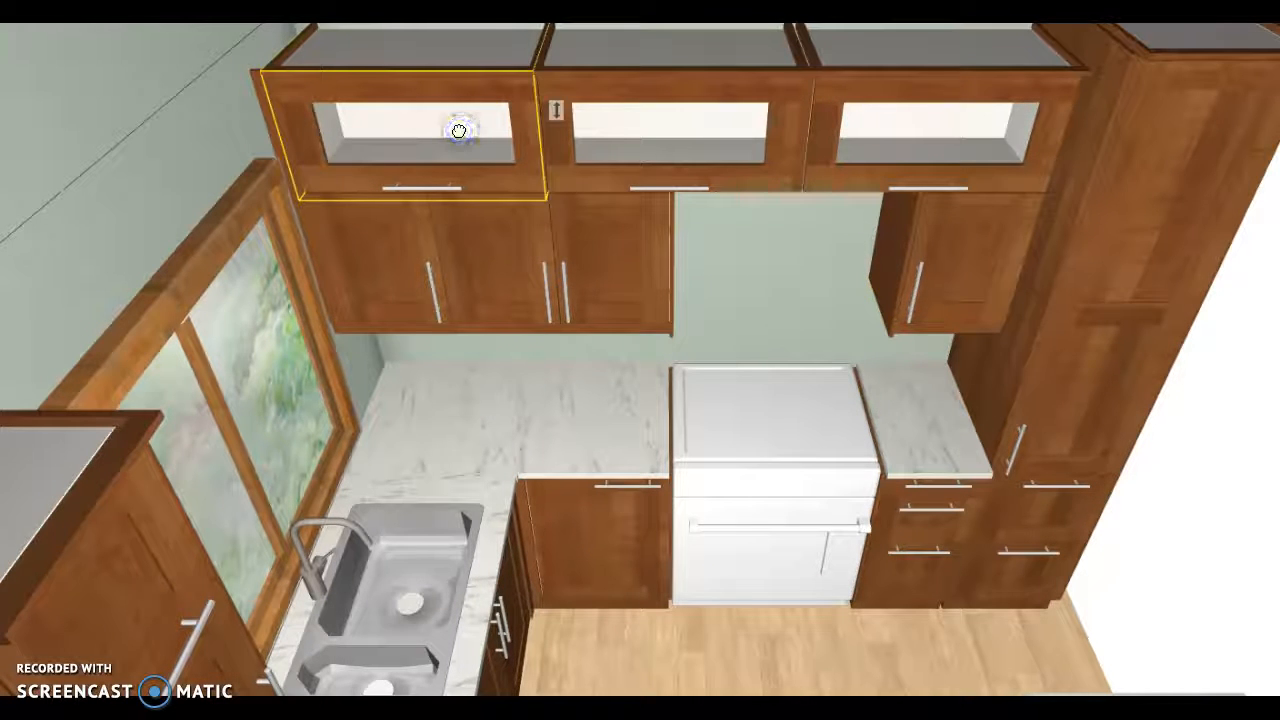
left_click(642, 145, "shift")
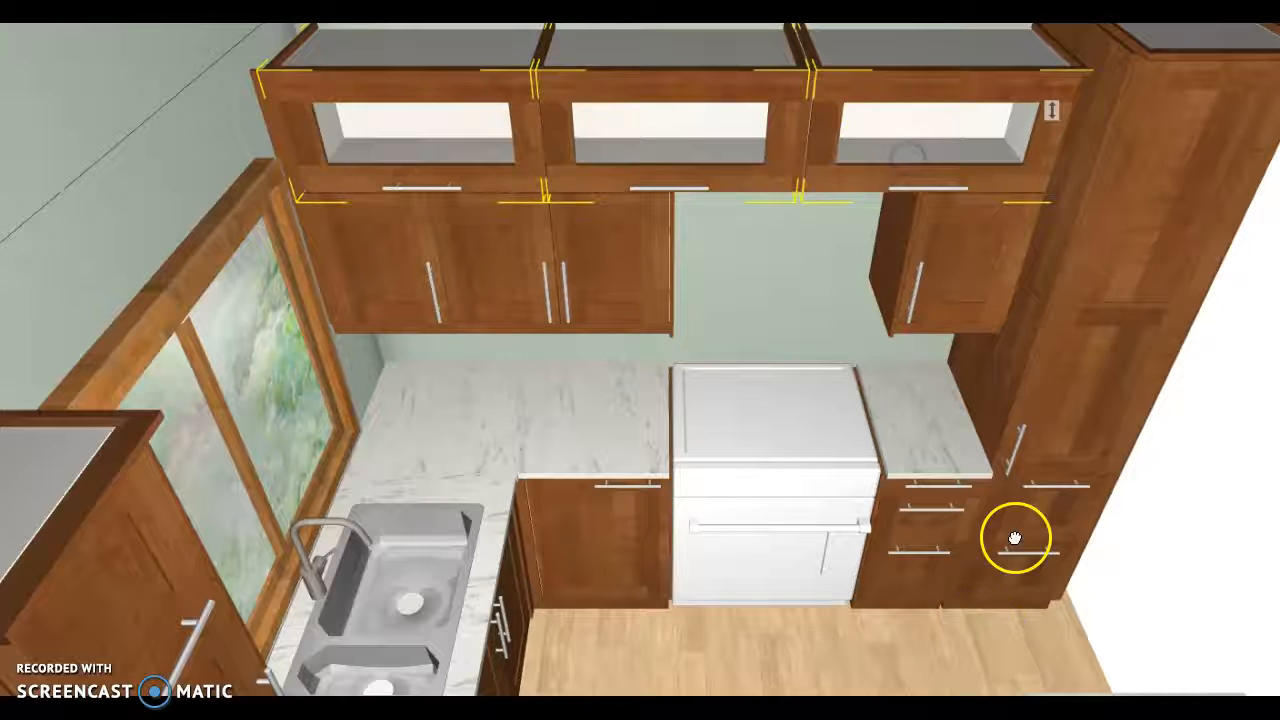
double_click(1051, 110)
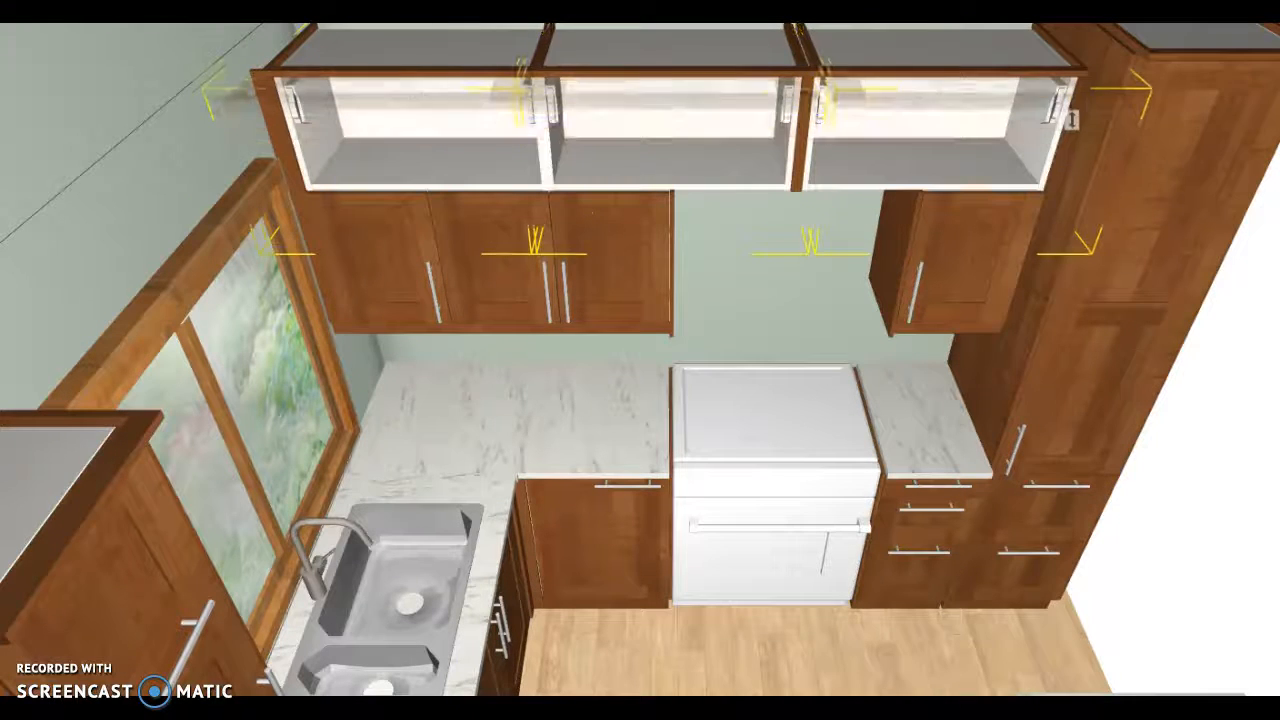
middle_click_drag(592, 212, 592, 152)
double_click(1046, 94)
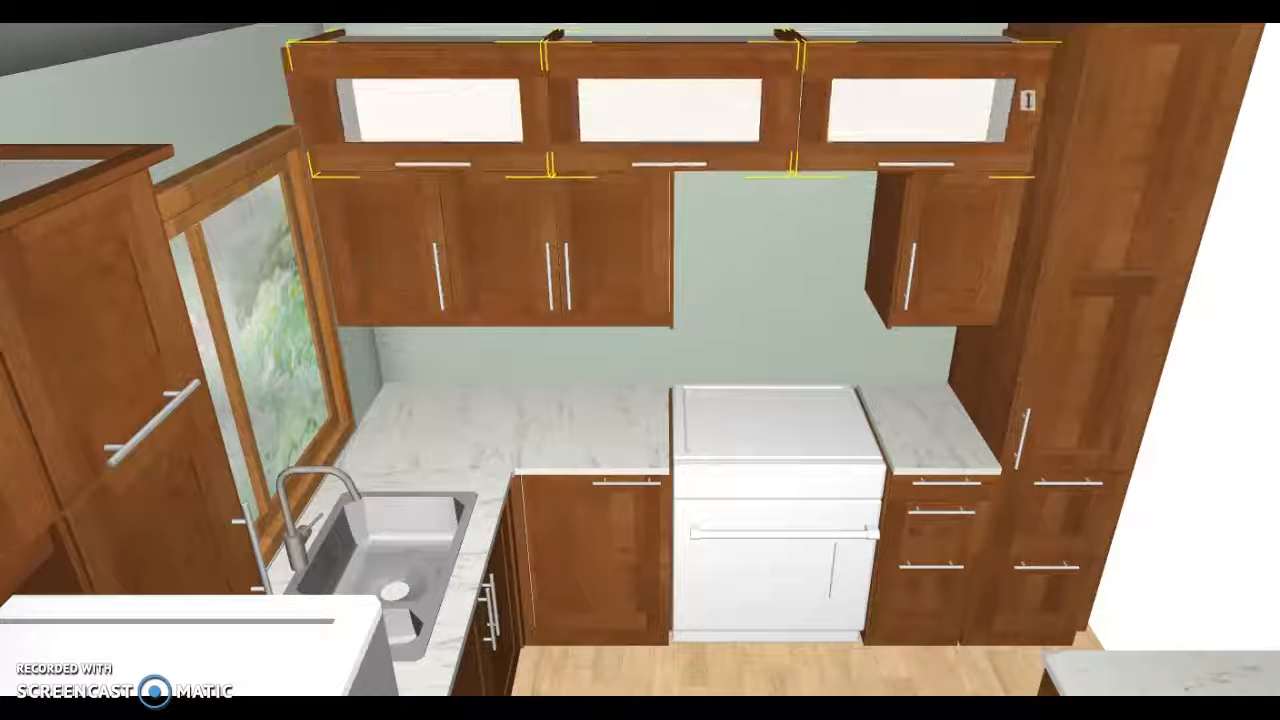
Step: Examine the middle glass-door top cabinet and the open wall space above the range from an angle
left_click(812, 235)
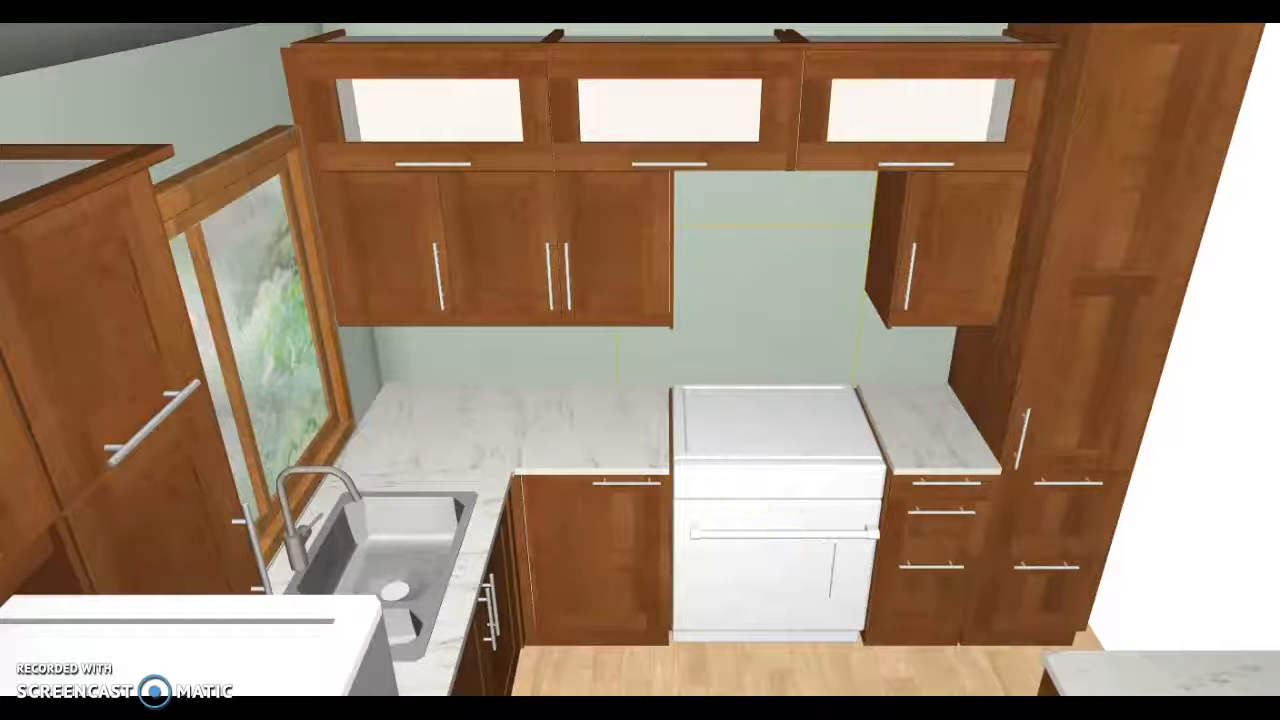
left_click_drag(980, 270, 832, 262)
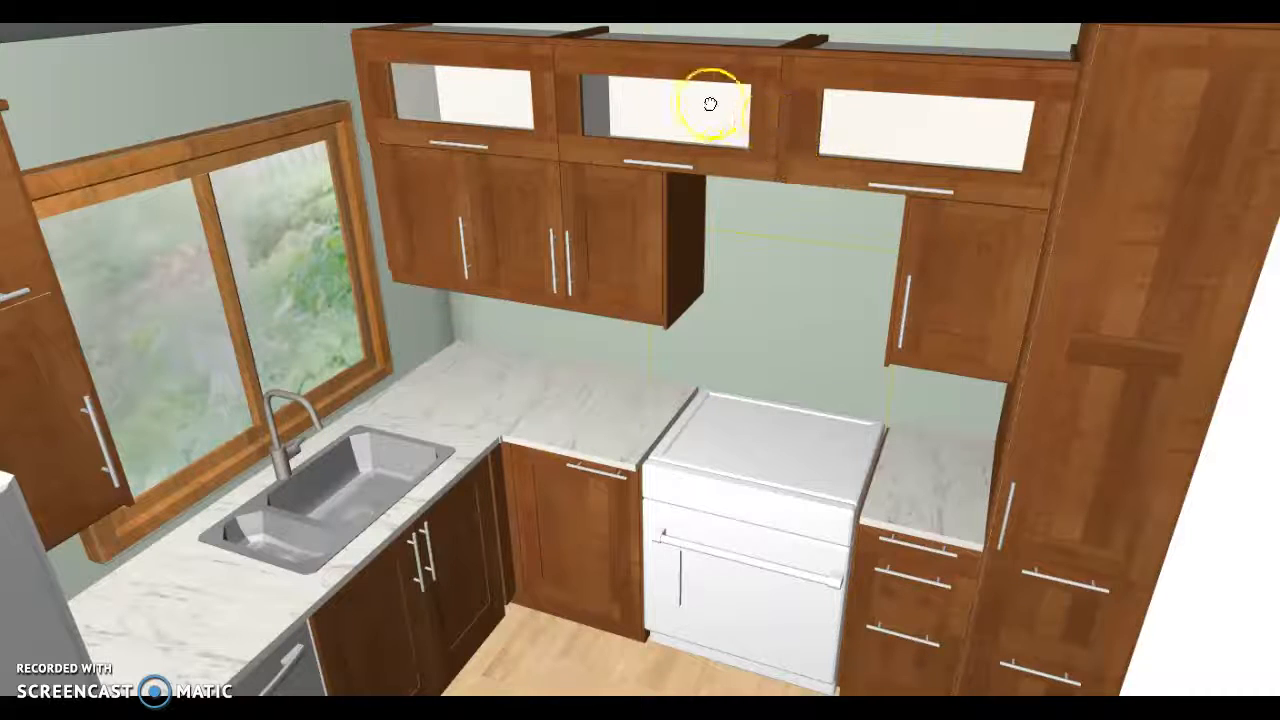
left_click(772, 120)
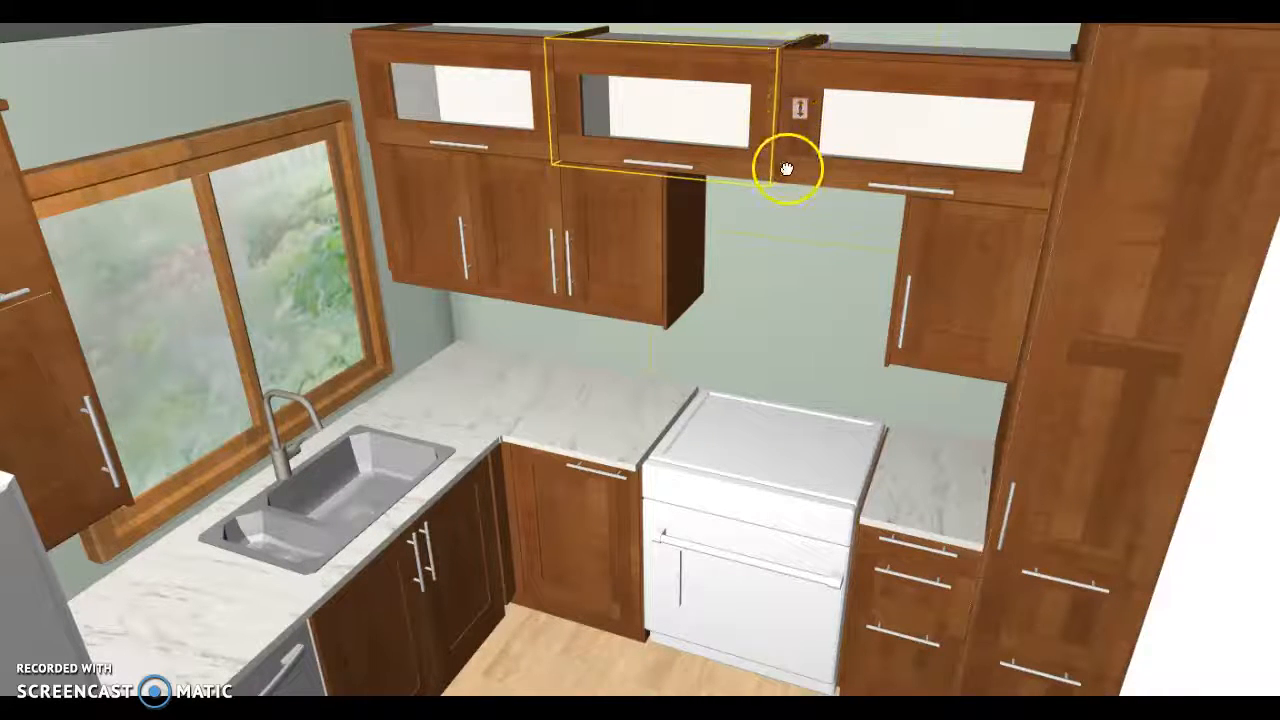
left_click(785, 263)
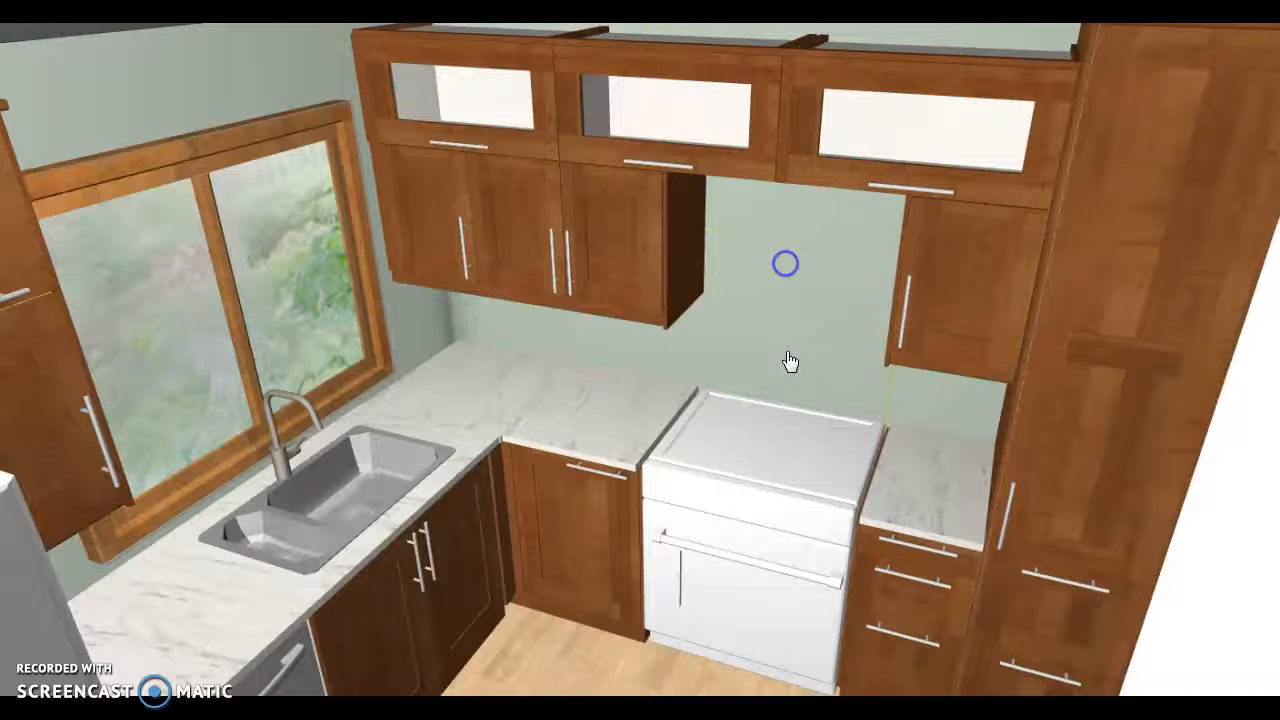
left_click_drag(740, 205, 667, 120)
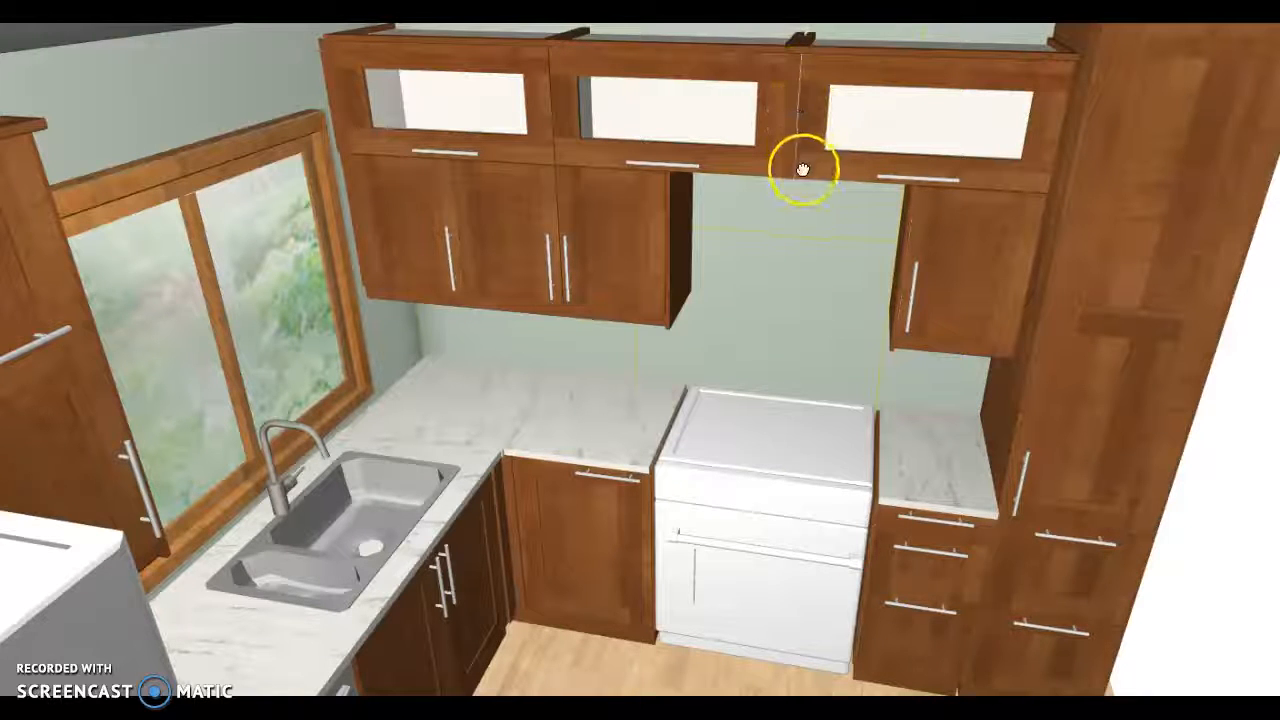
Step: Examine the narrow filler piece between the middle and right glass-door top cabinets from several angles
left_click(795, 80)
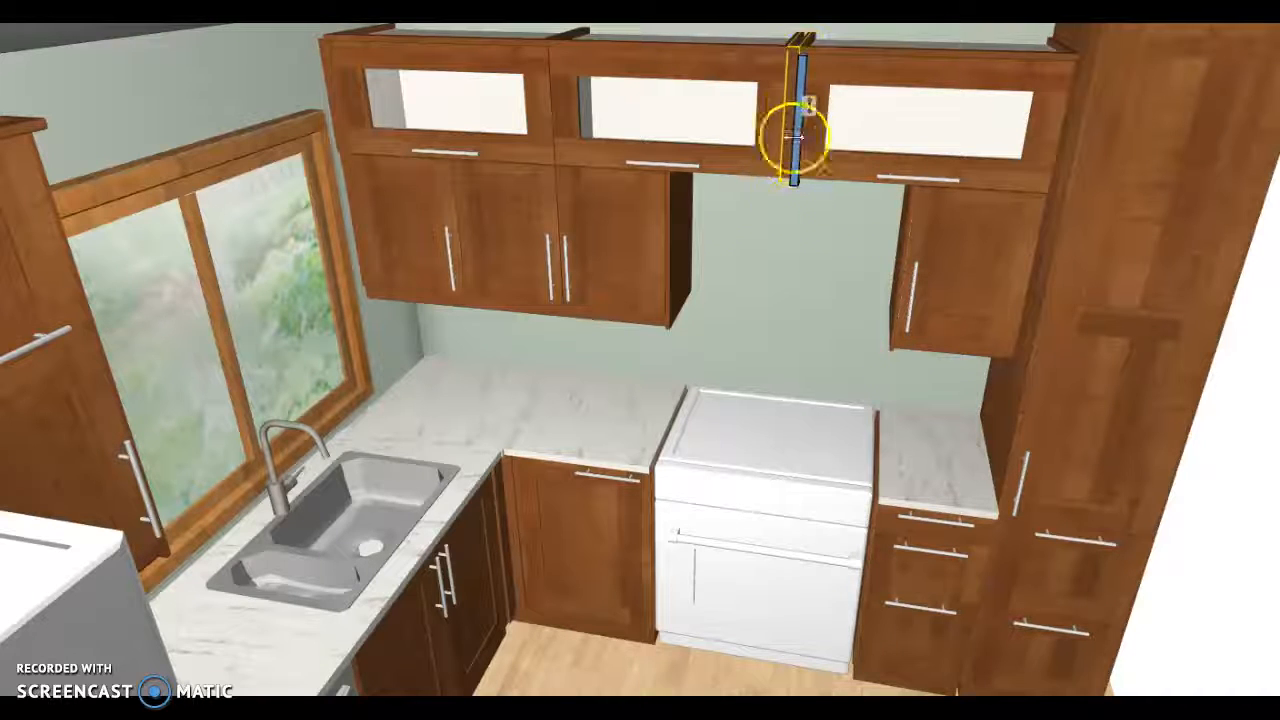
middle_click_drag(773, 502, 862, 508)
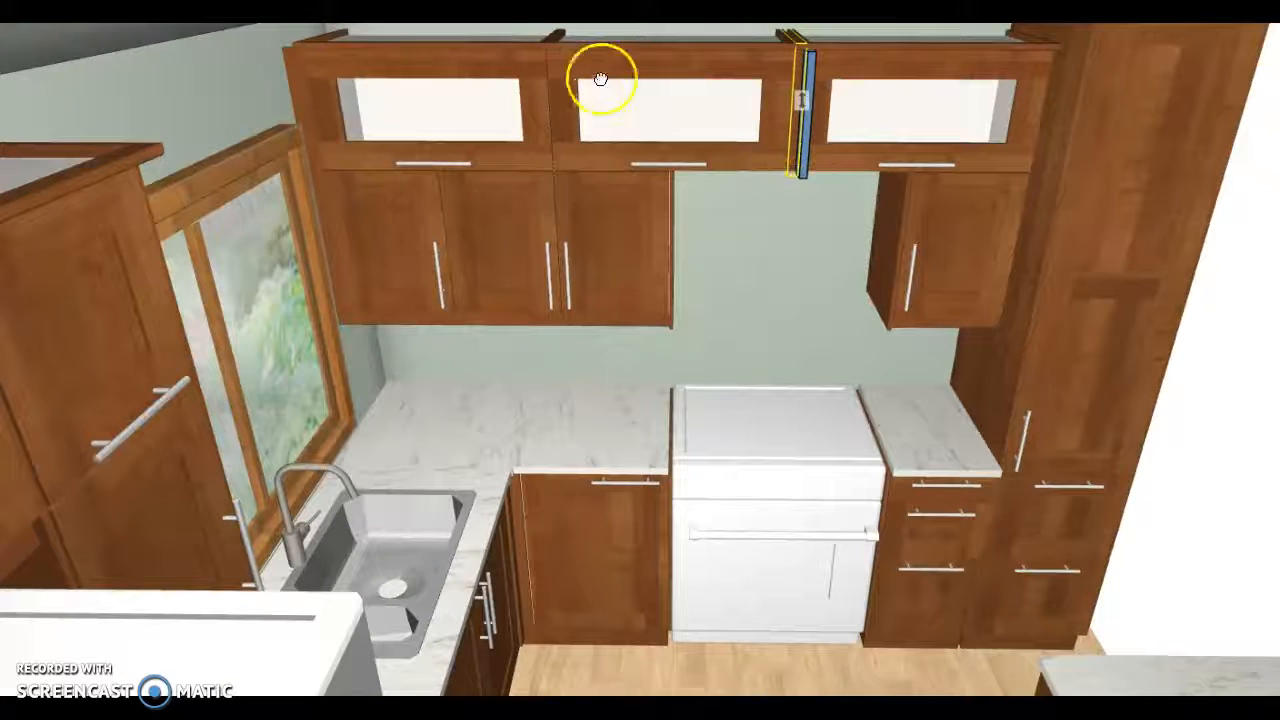
left_click(797, 258)
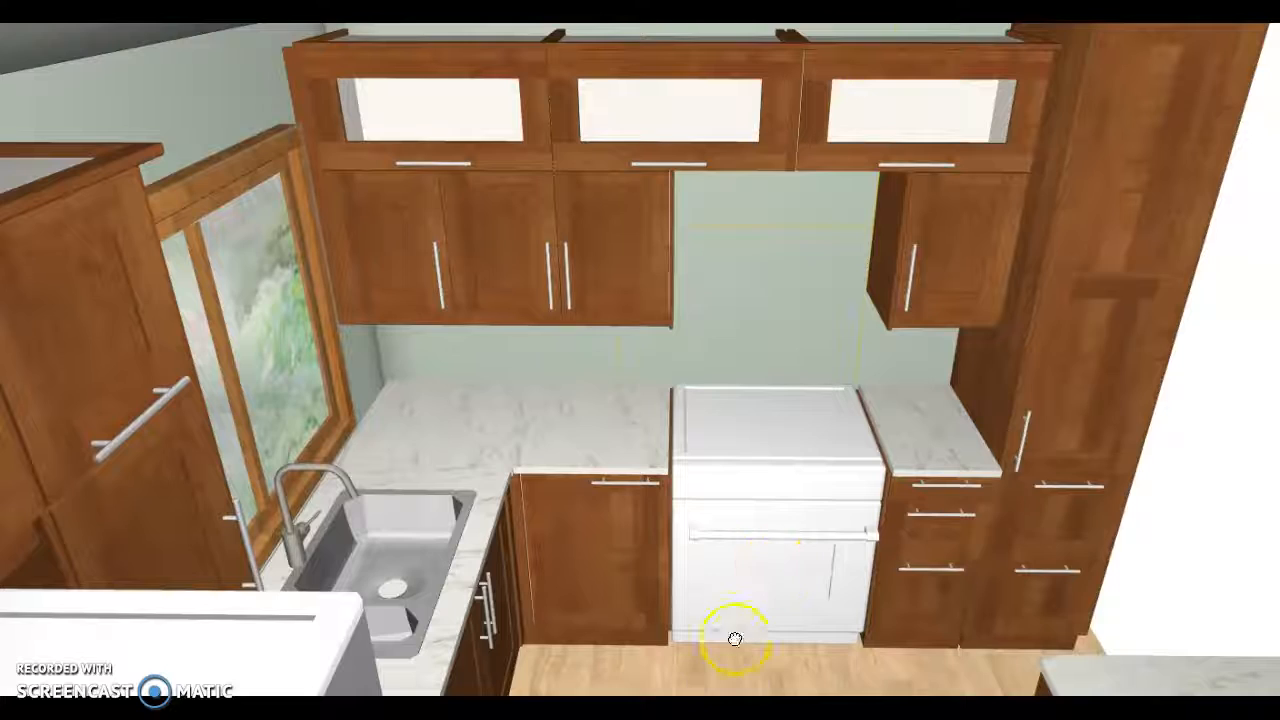
middle_click_drag(799, 541, 715, 541)
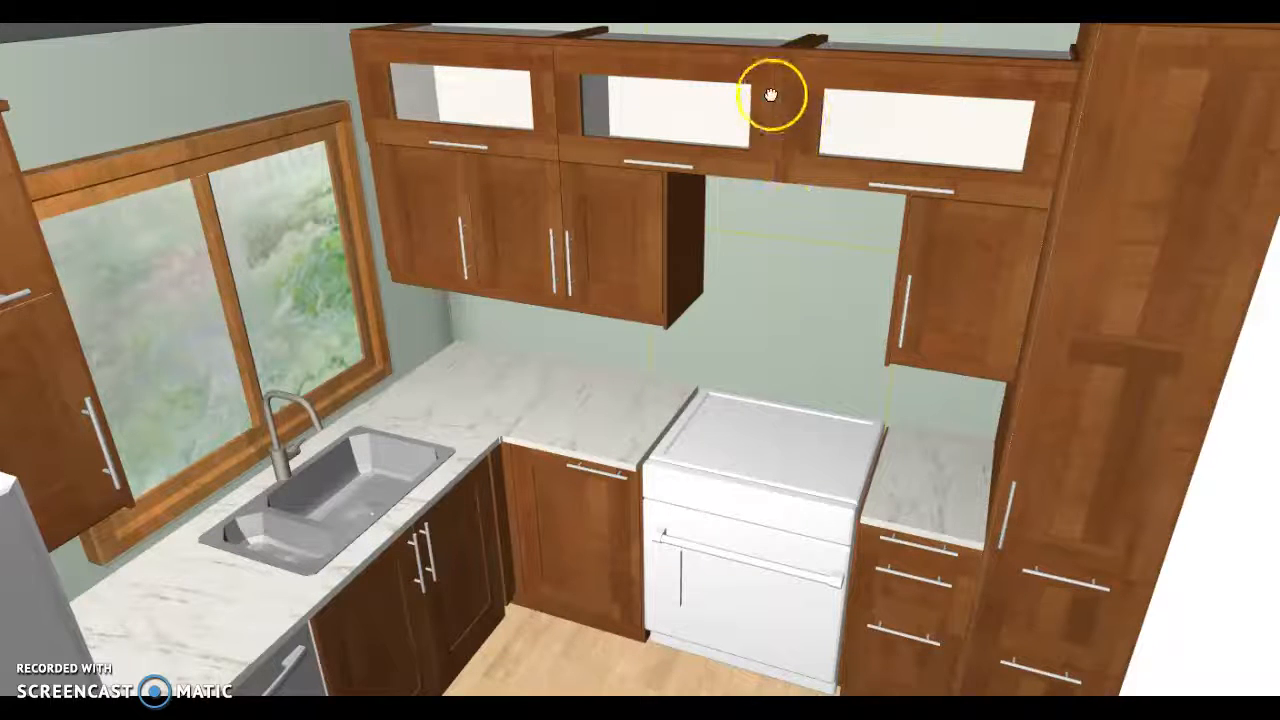
scroll(763, 260, "down", 2)
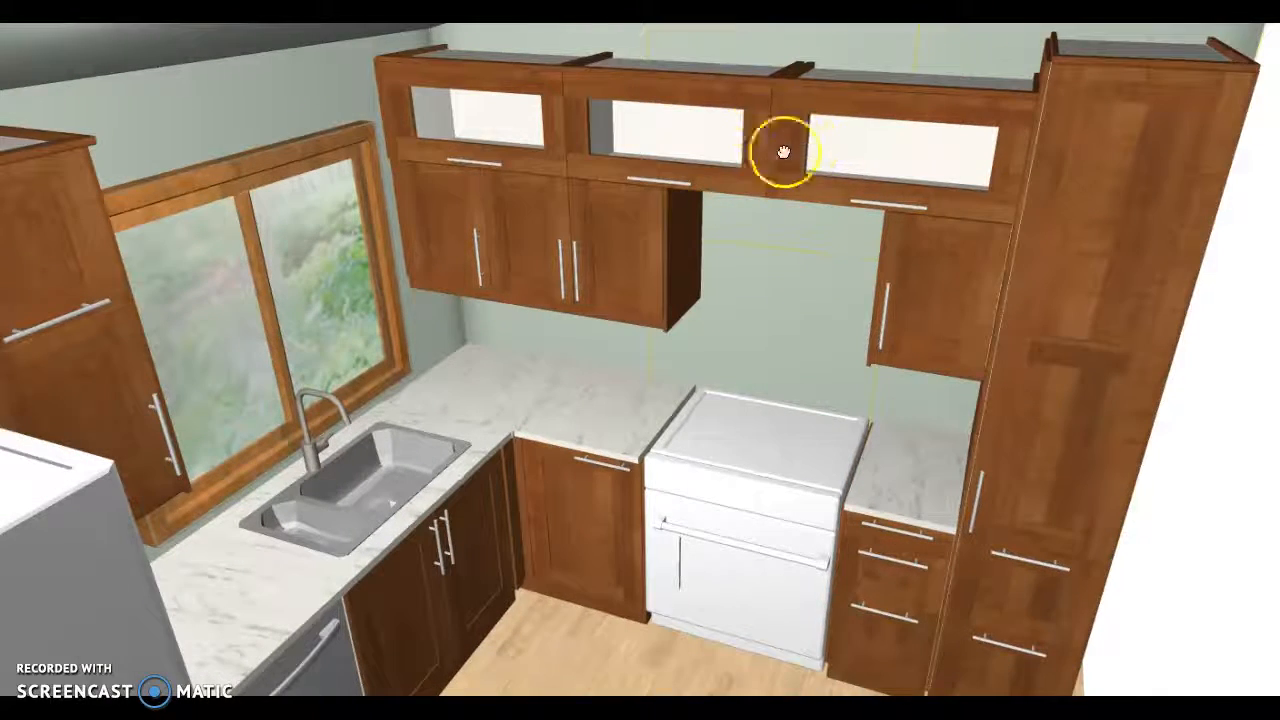
scroll(783, 298, "down", 1)
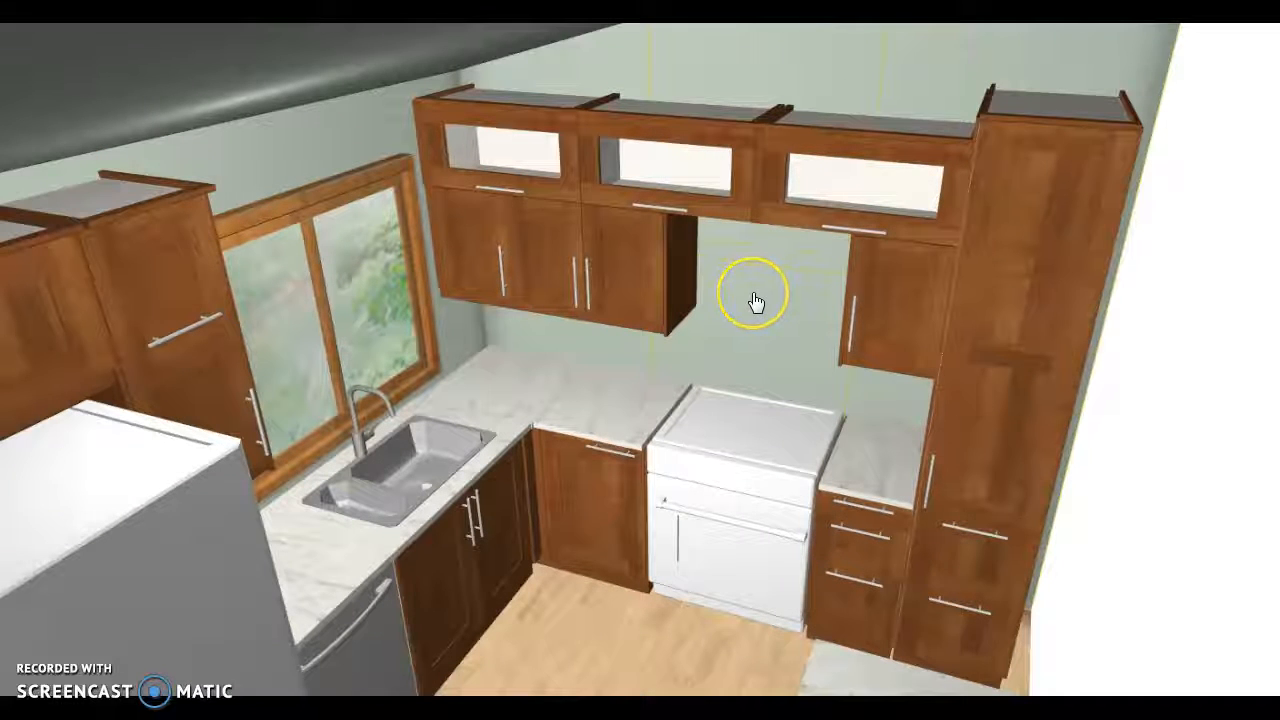
scroll(756, 303, "up", 1)
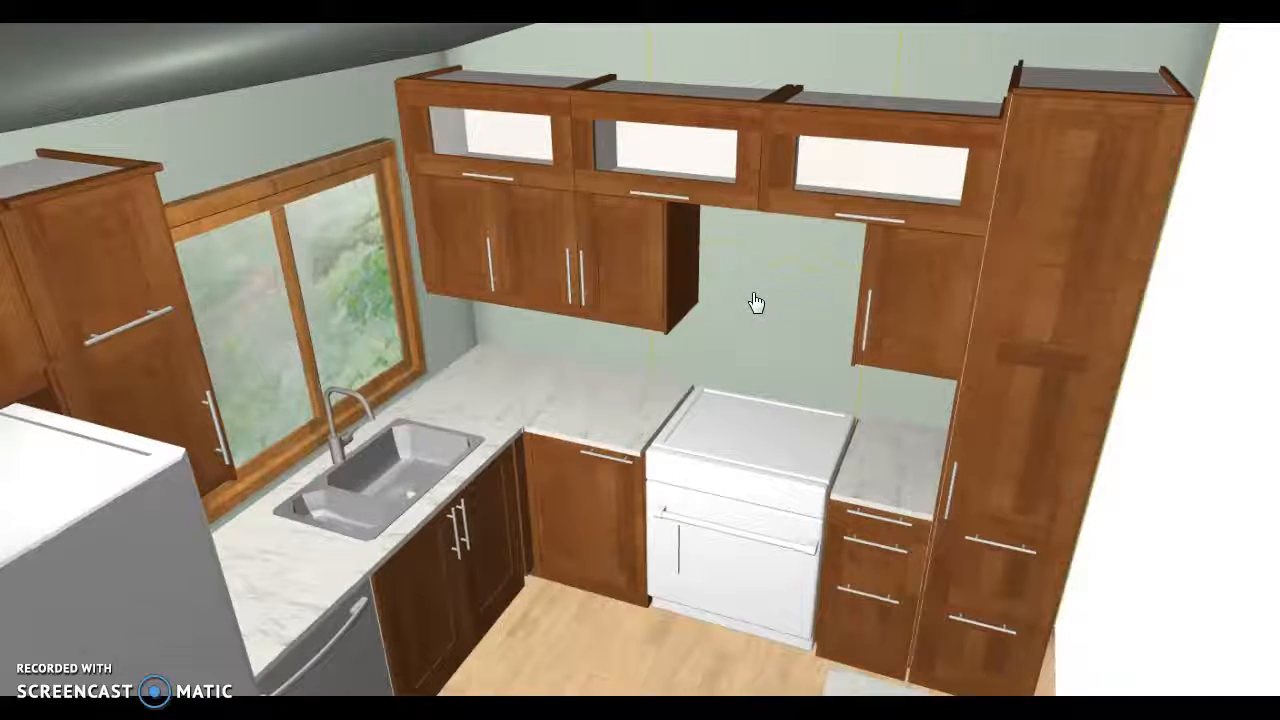
Step: Examine the sink base cabinet and the adjacent dishwasher from the front
left_click(463, 509)
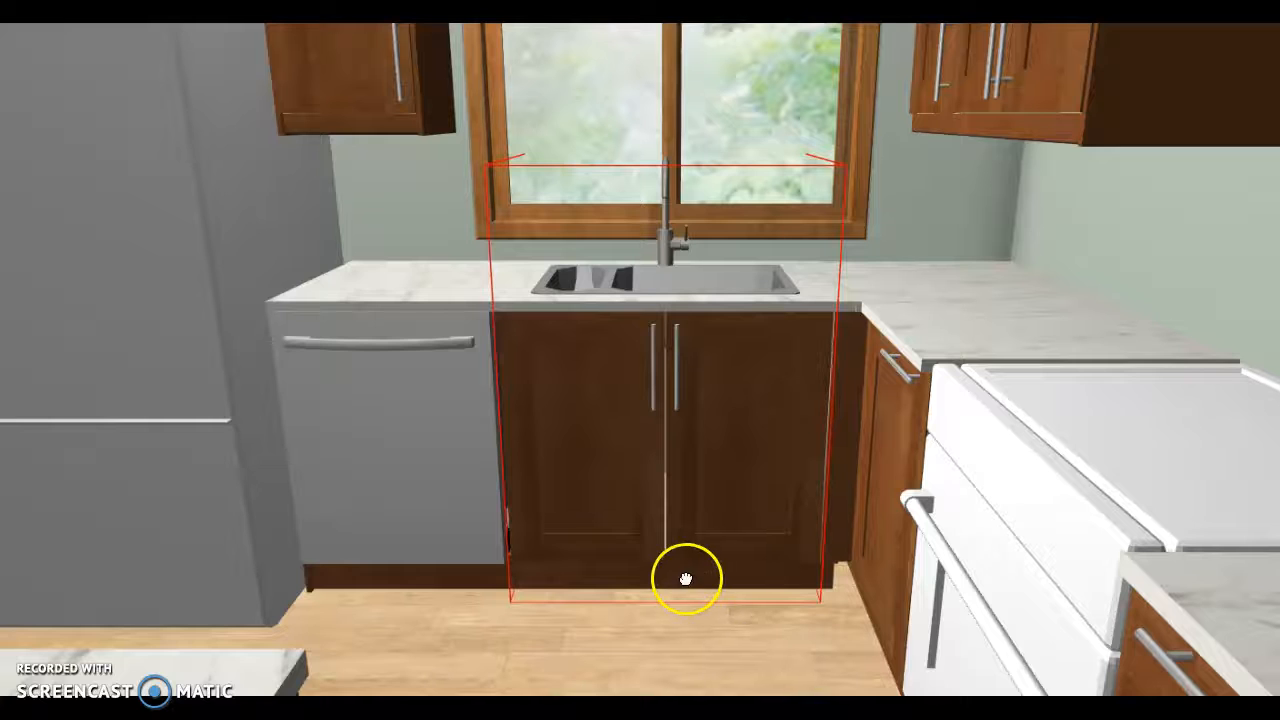
left_click(474, 537)
scroll(620, 582, "down", 1)
scroll(621, 583, "up", 1)
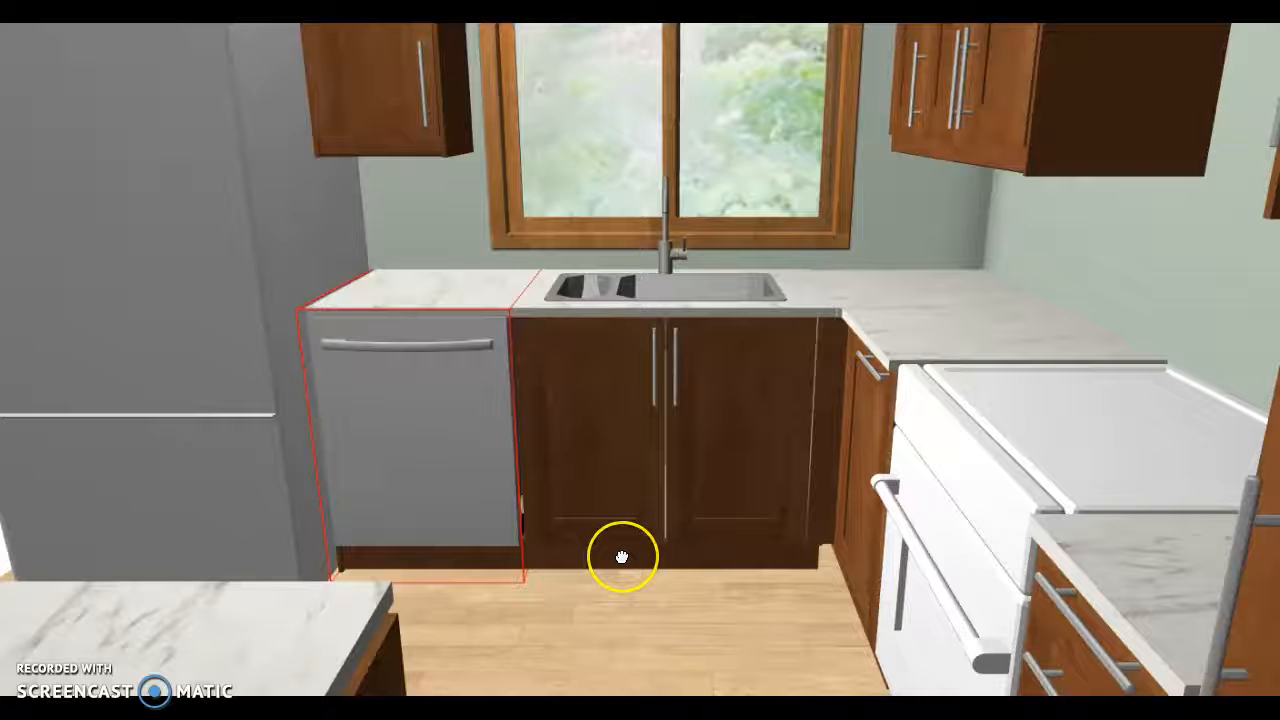
Step: Compare the wall cabinet beside the refrigerator with the single-door wall cabinet on the other side of the window
left_click(391, 111)
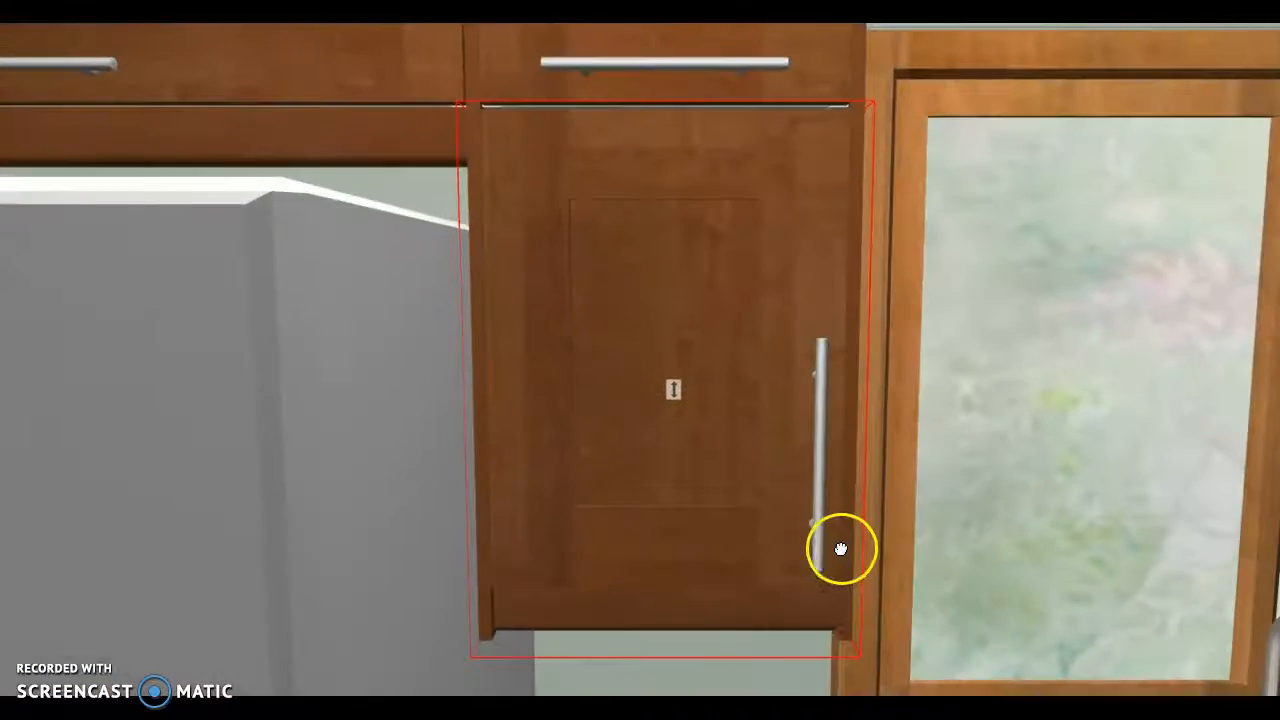
scroll(836, 578, "down", 5)
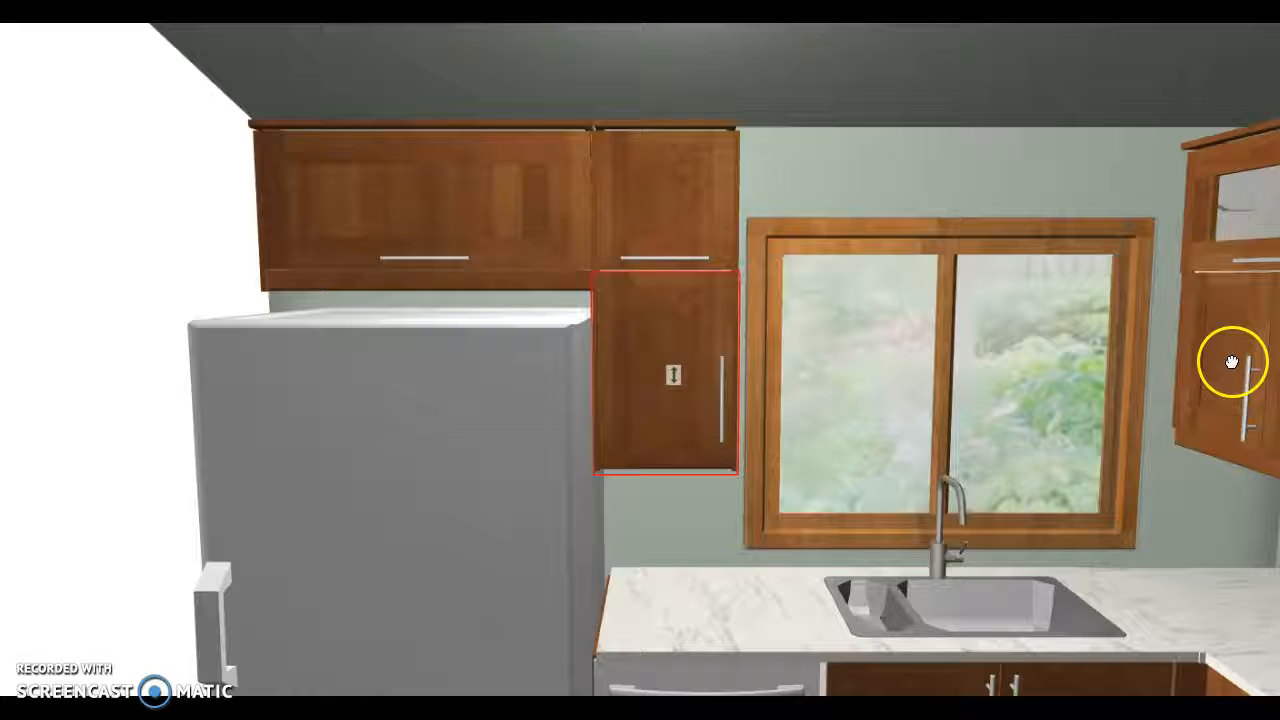
left_click(1232, 362)
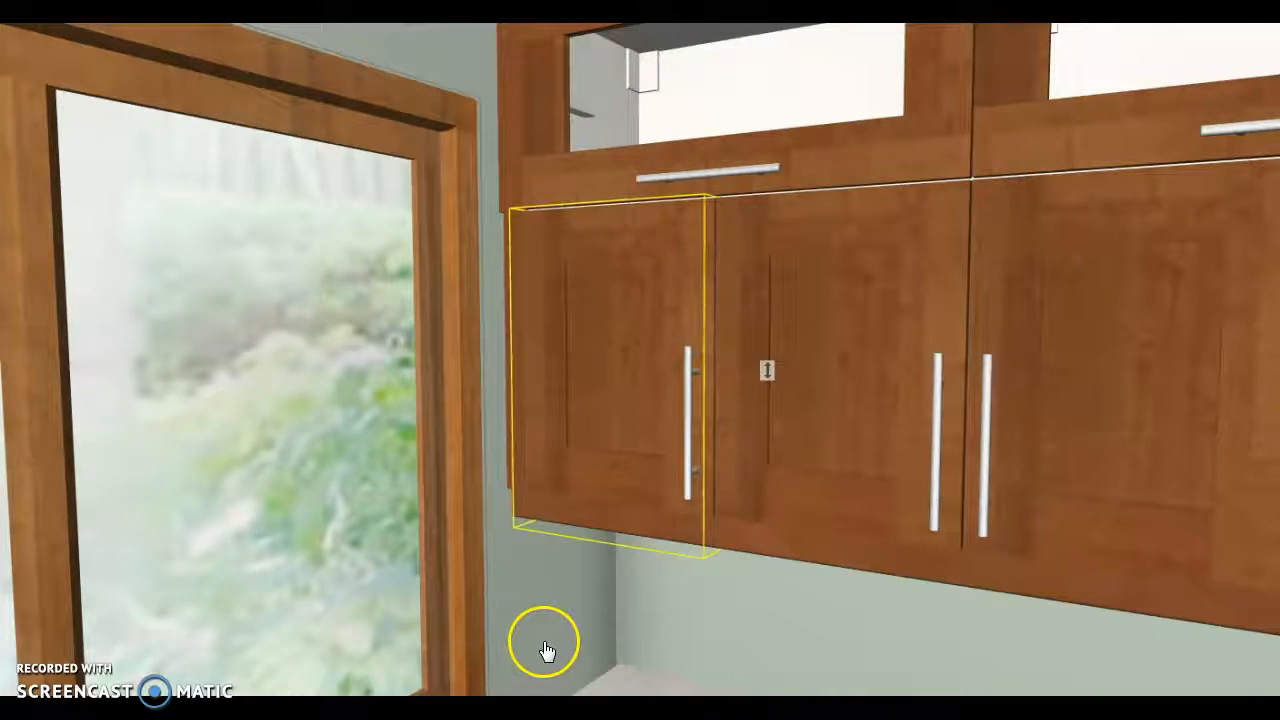
scroll(543, 651, "down", 5)
Step: Examine the wall cabinet beside the refrigerator together with the cabinets above it and the sink wall
left_click(325, 355)
scroll(331, 320, "up", 5)
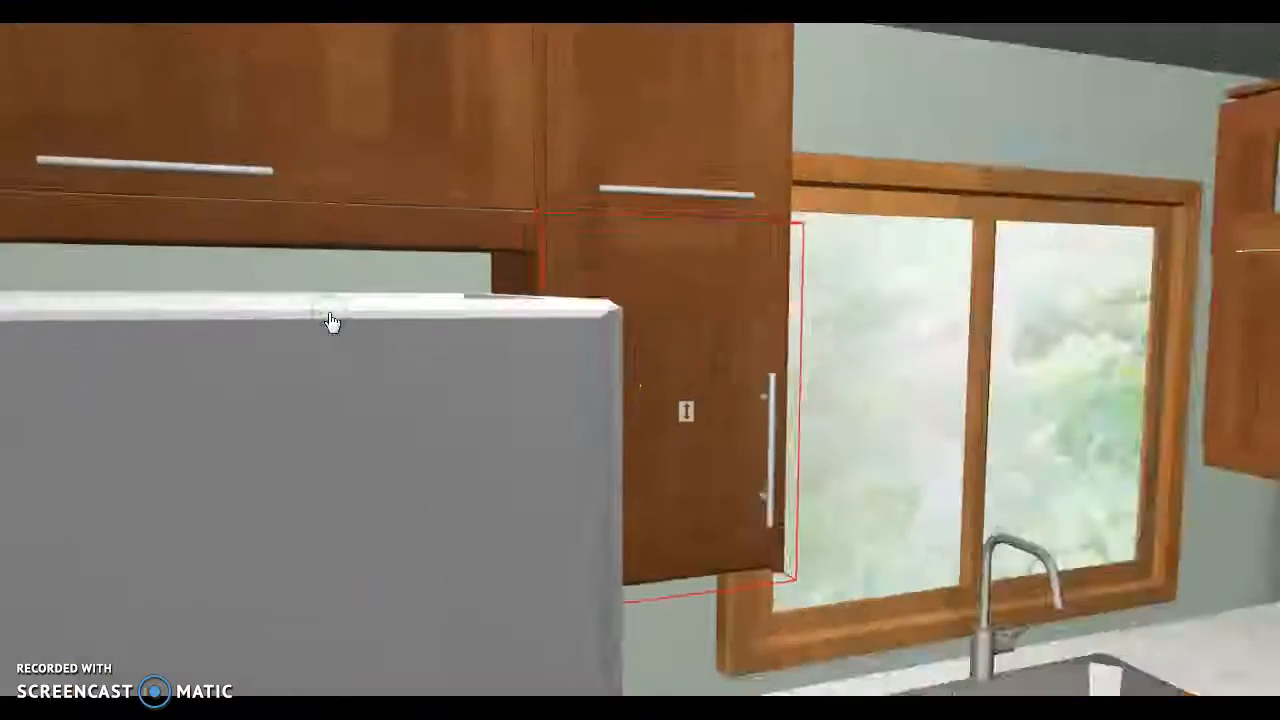
scroll(755, 460, "down", 1)
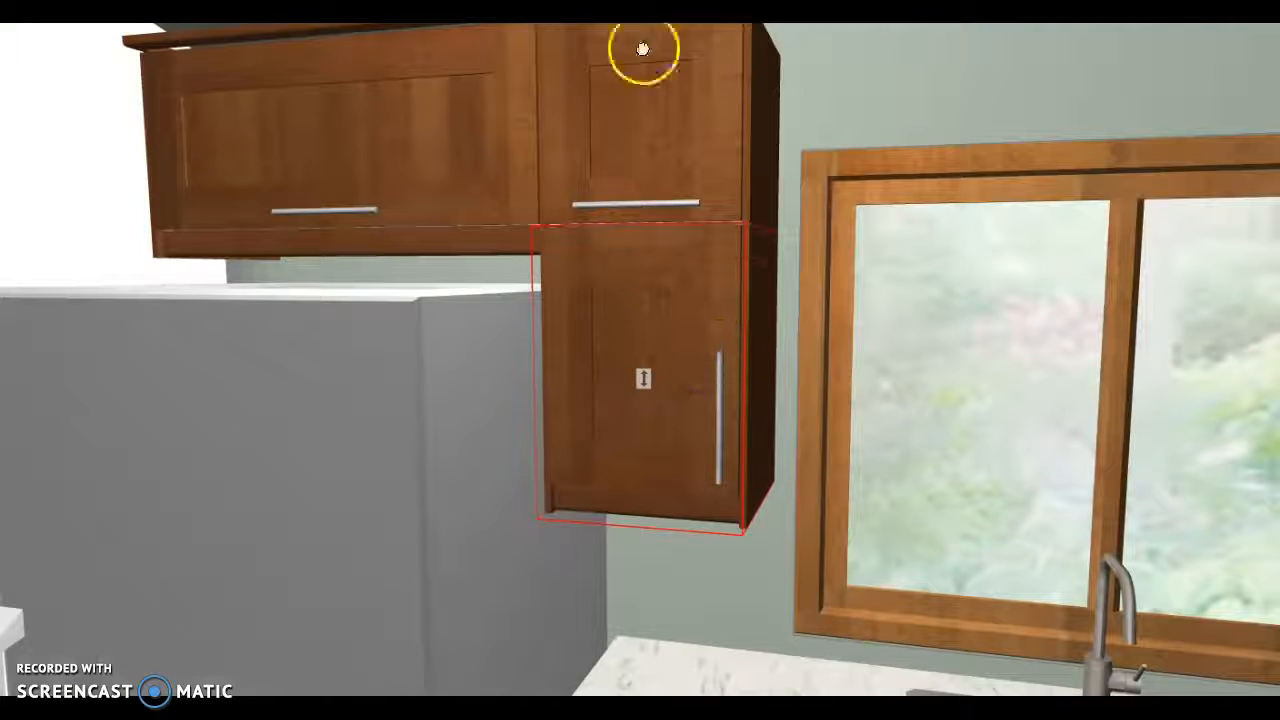
scroll(686, 330, "down", 2)
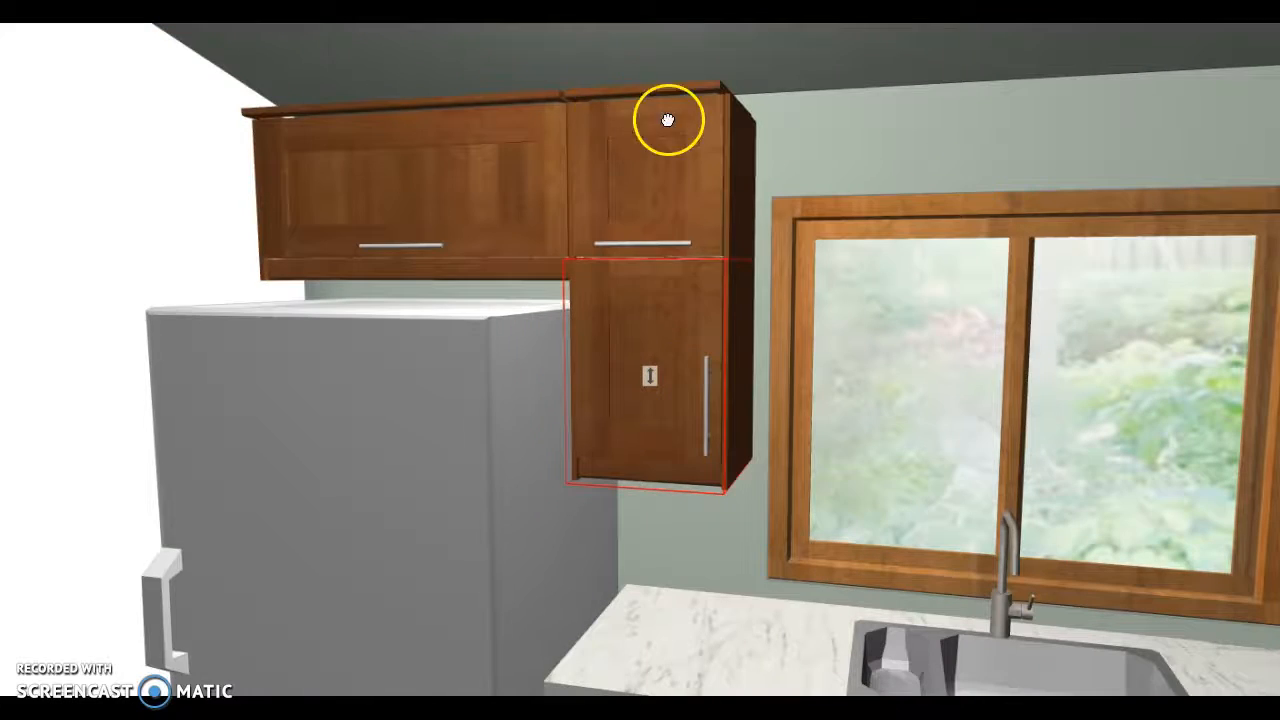
scroll(860, 420, "down", 2)
left_click_drag(943, 449, 981, 471)
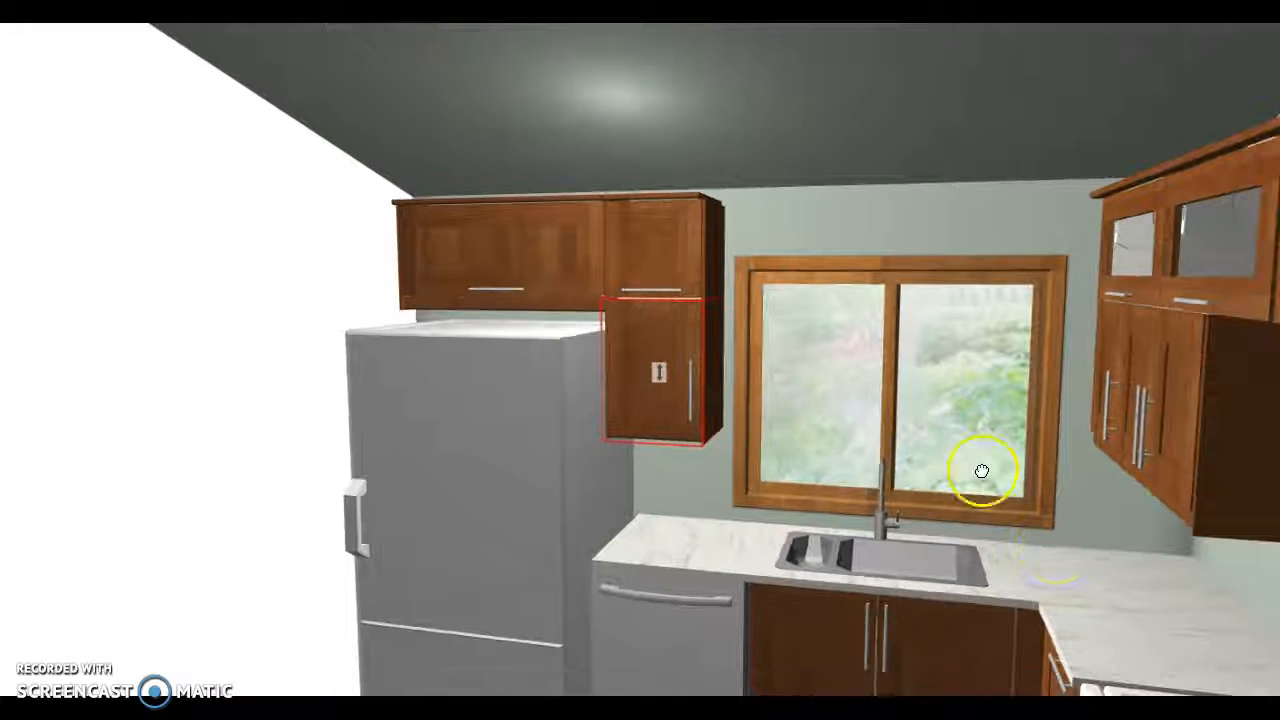
Step: Examine the sink window together with the wall cabinets on both sides of it
left_click_drag(903, 506, 884, 504)
scroll(884, 504, "up", 3)
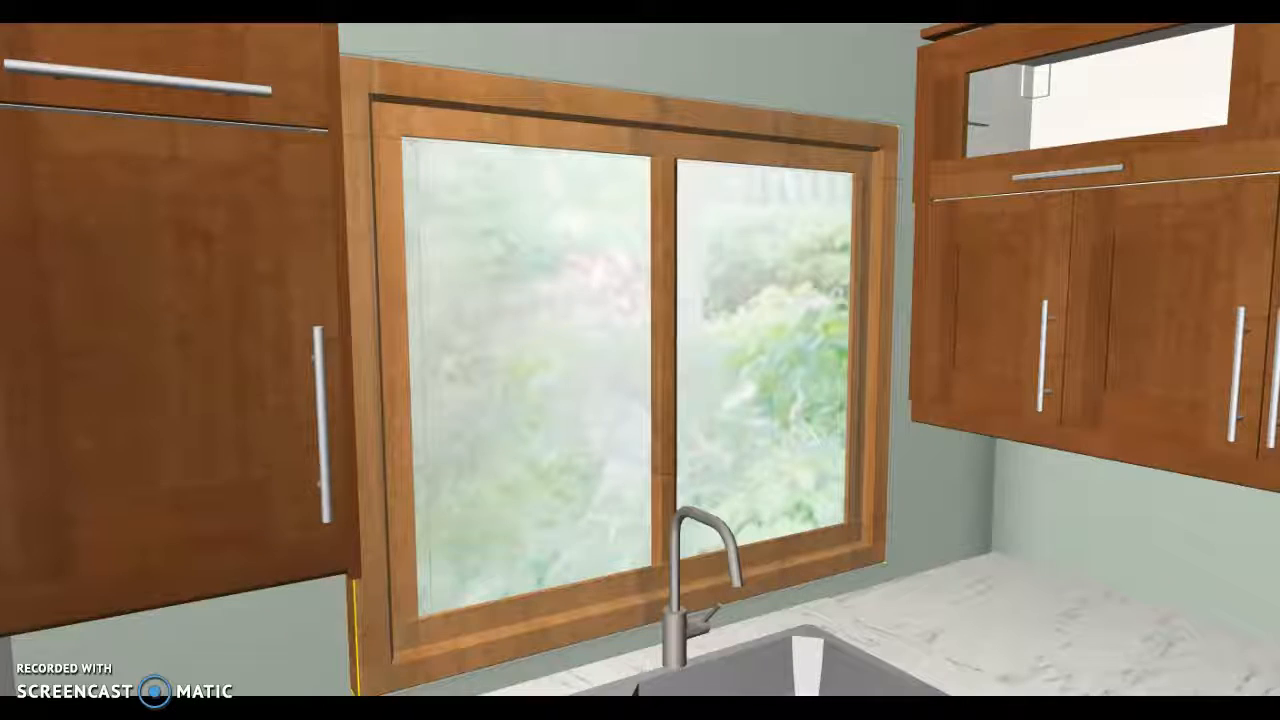
scroll(600, 614, "down", 5)
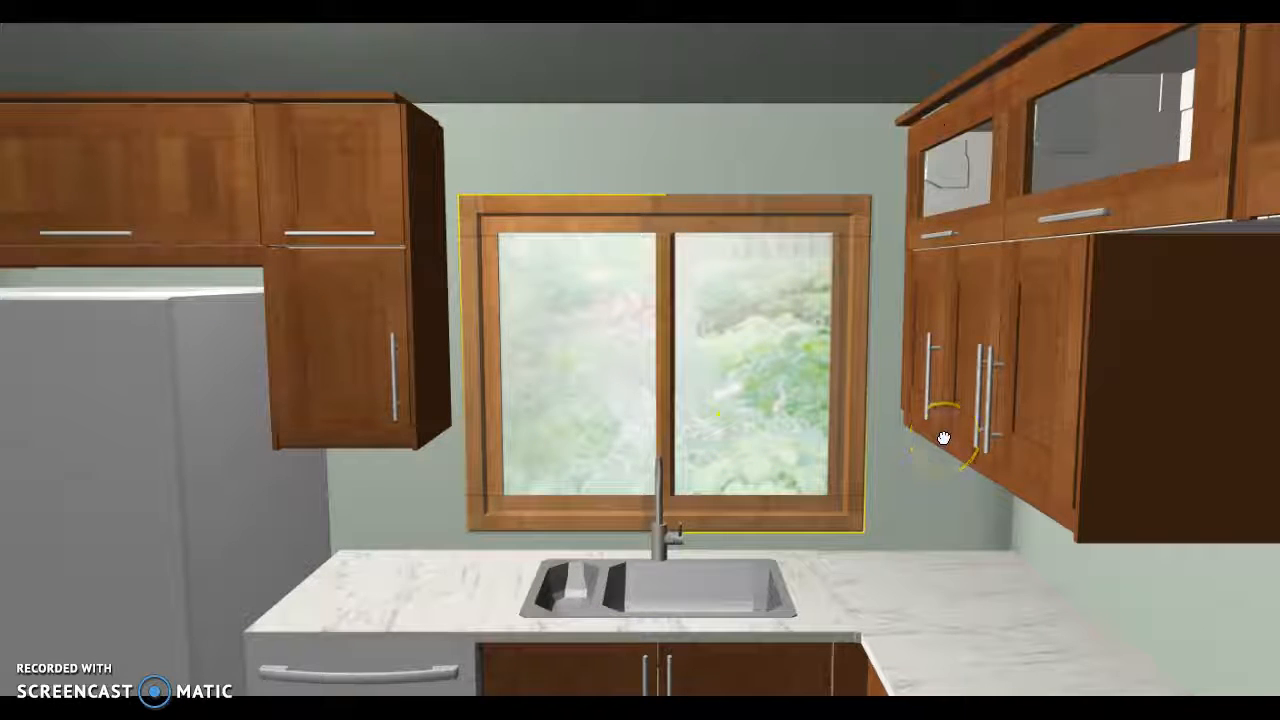
Step: Open the door of the wall cabinet beside the refrigerator and inspect its interior
left_click(361, 368)
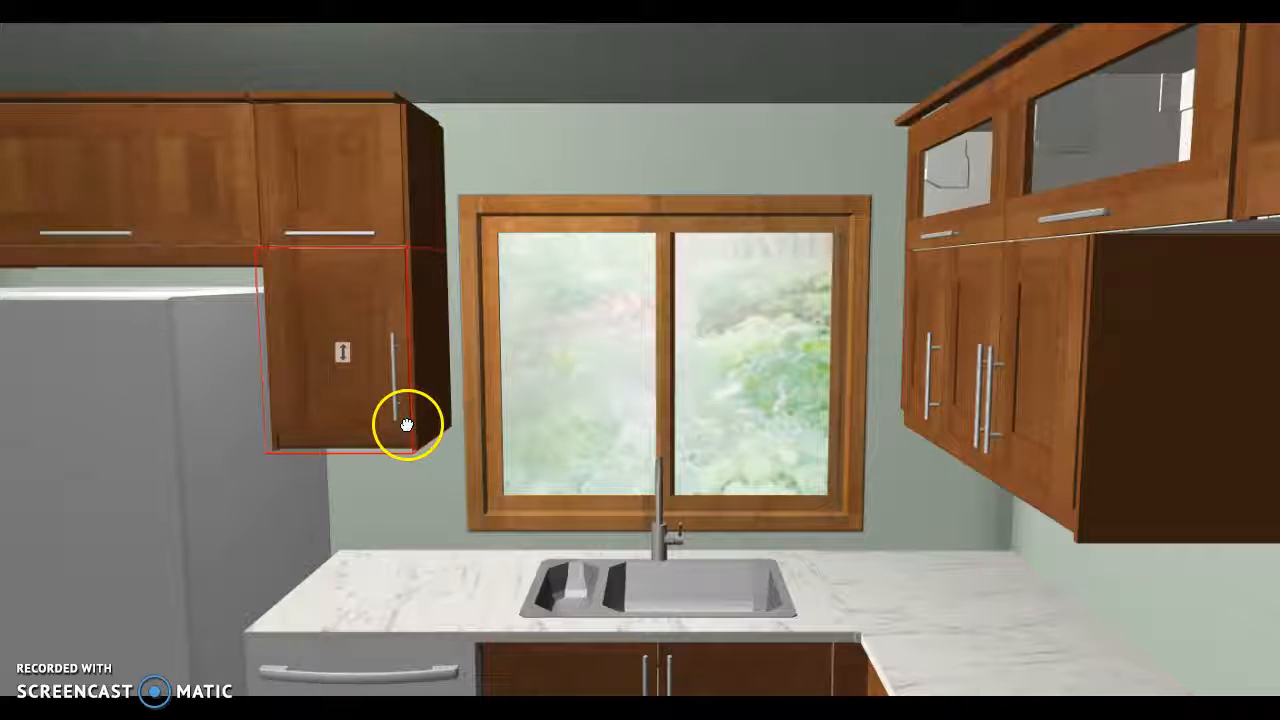
left_click_drag(342, 351, 577, 560)
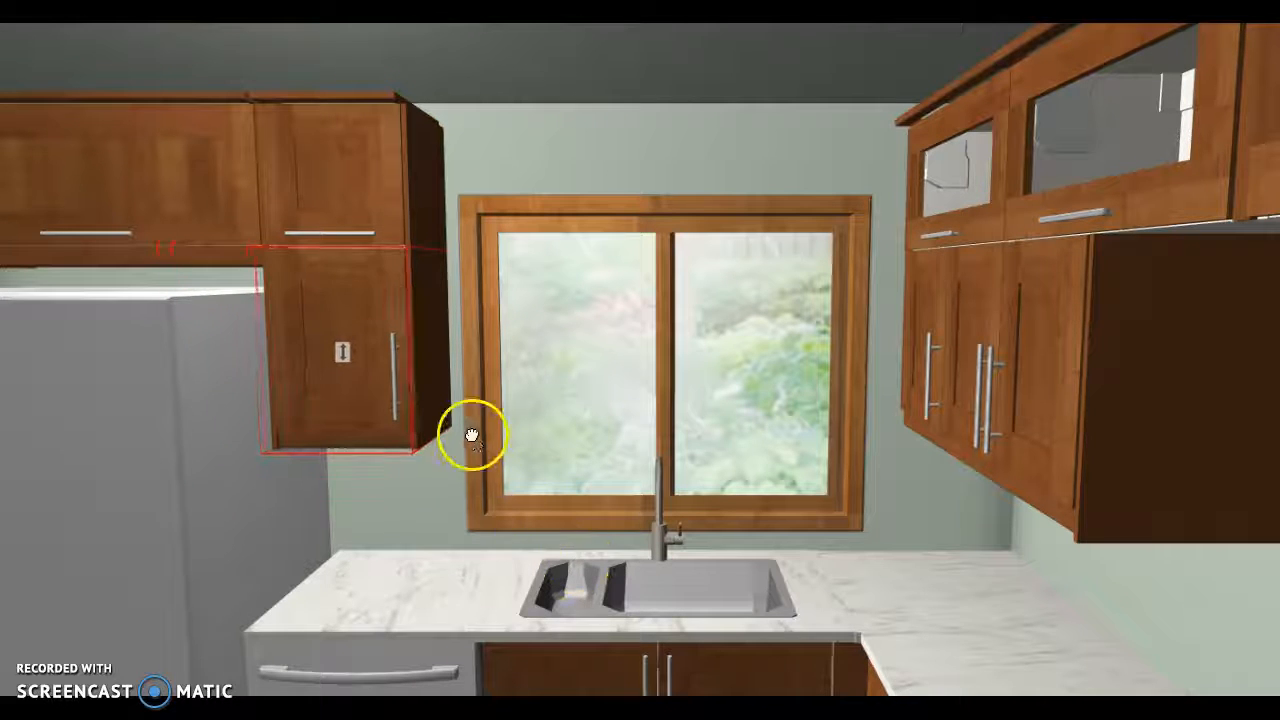
left_click(387, 380)
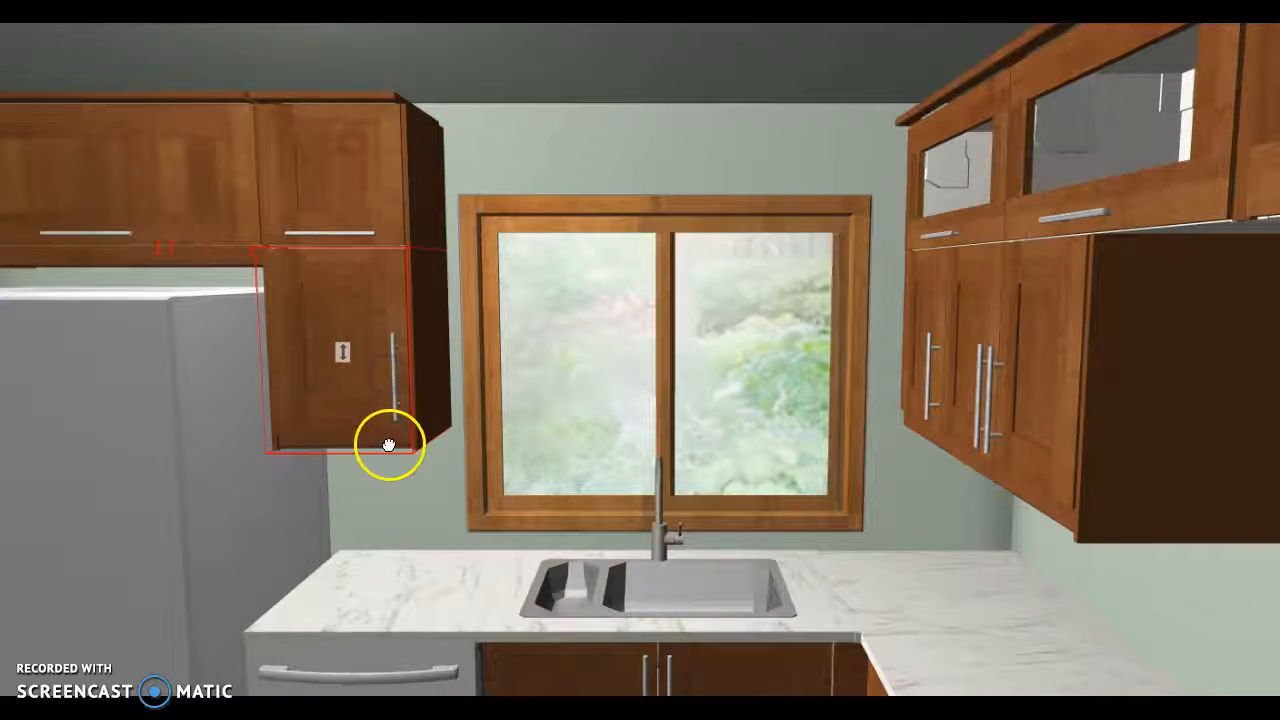
left_click_drag(342, 352, 325, 390)
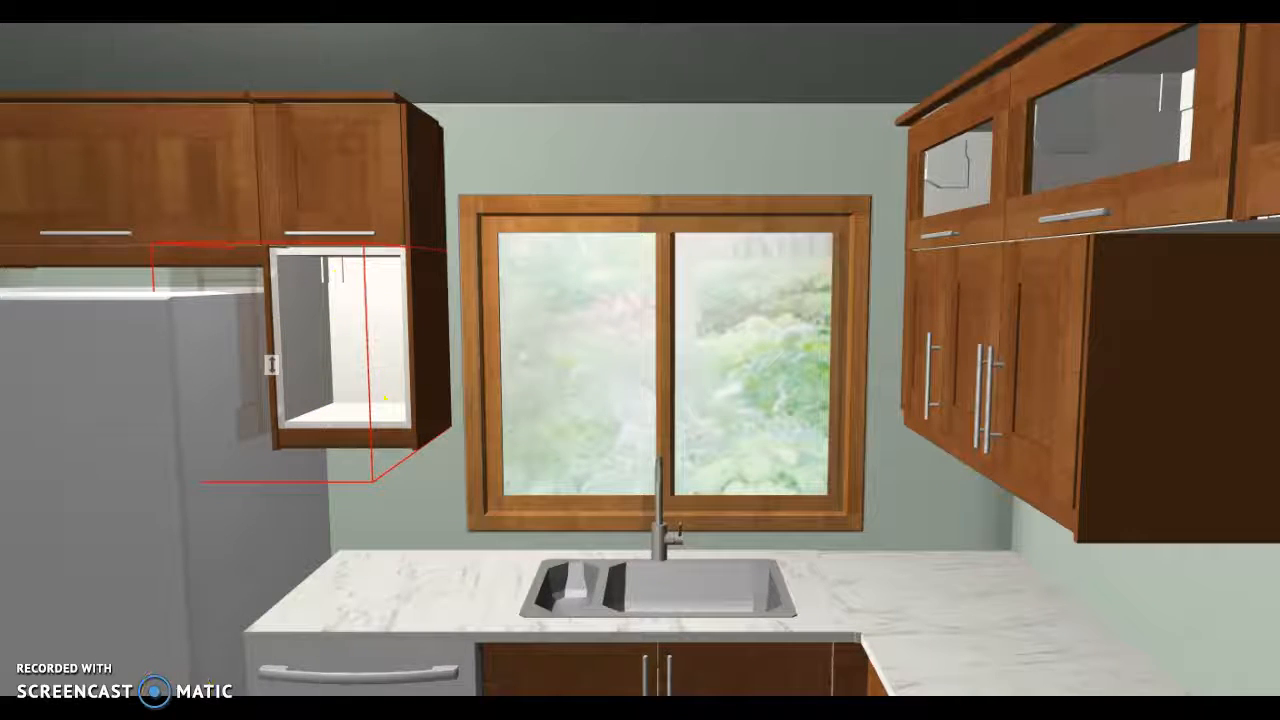
key("Left")
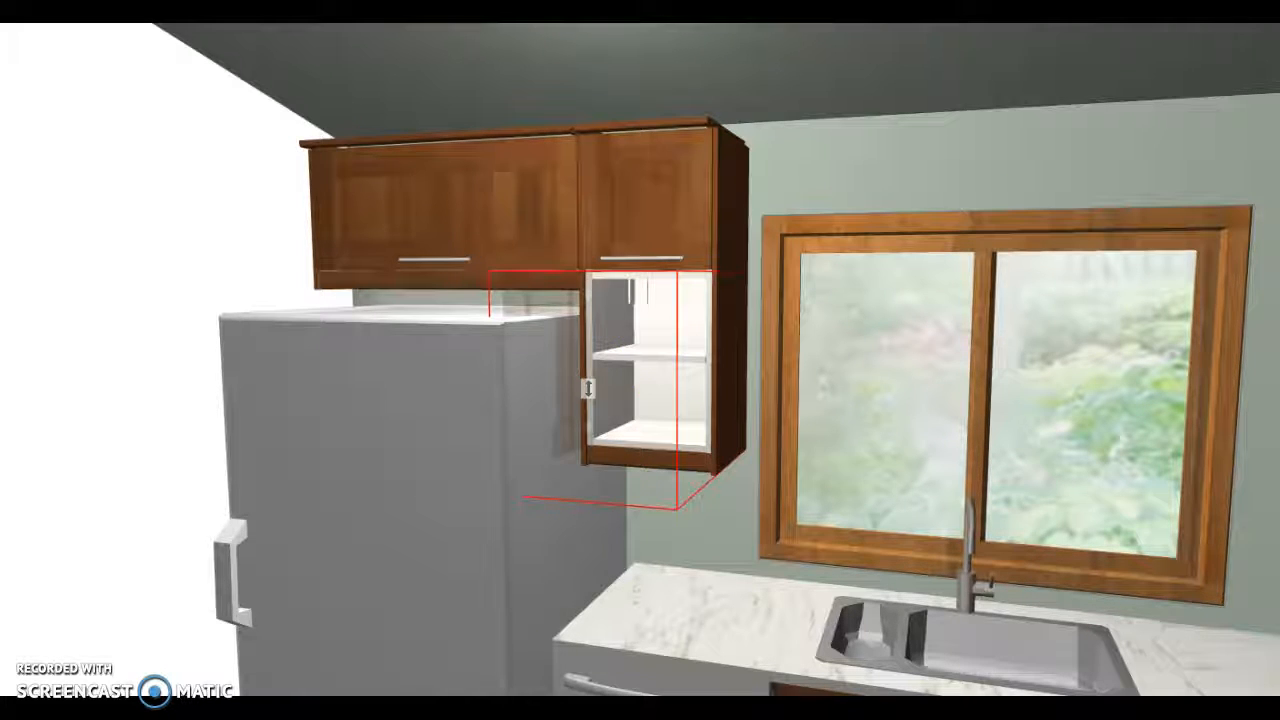
Step: Close the wall cabinet beside the refrigerator, and open and close the small top cabinet above it to inspect its lift-up door
left_click(673, 272)
left_click(674, 229)
left_click(647, 207)
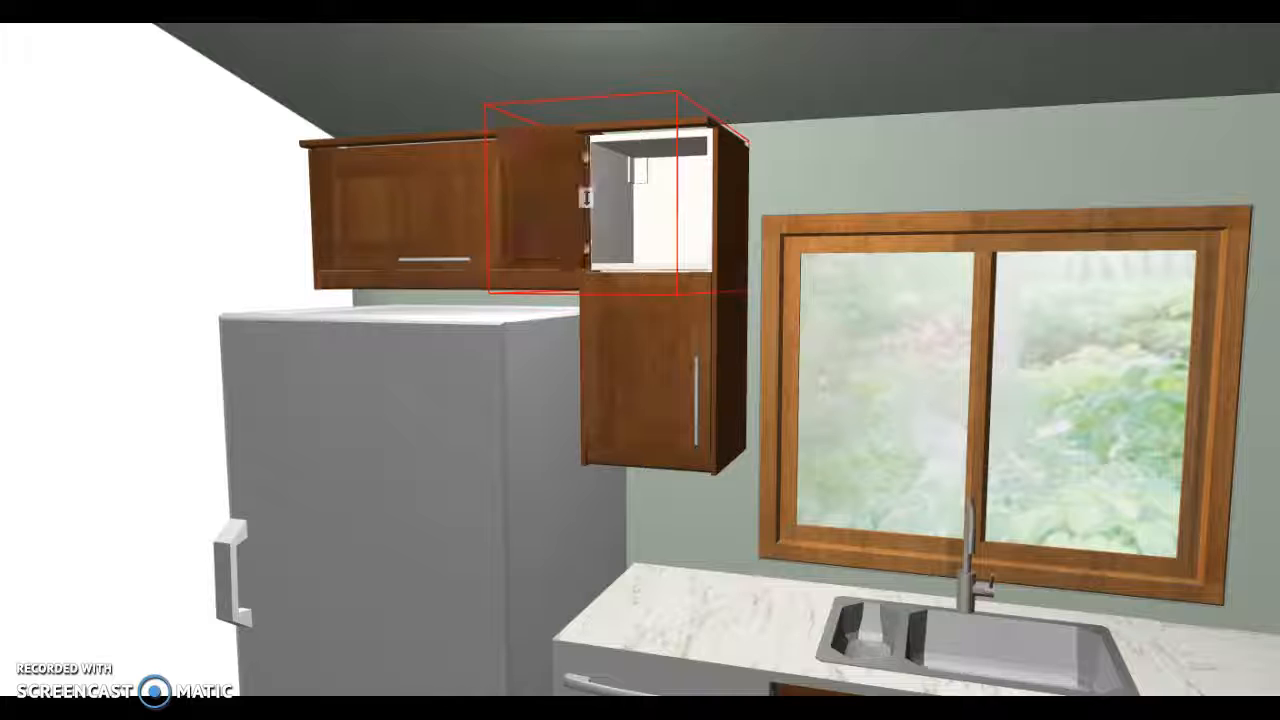
left_click(595, 327)
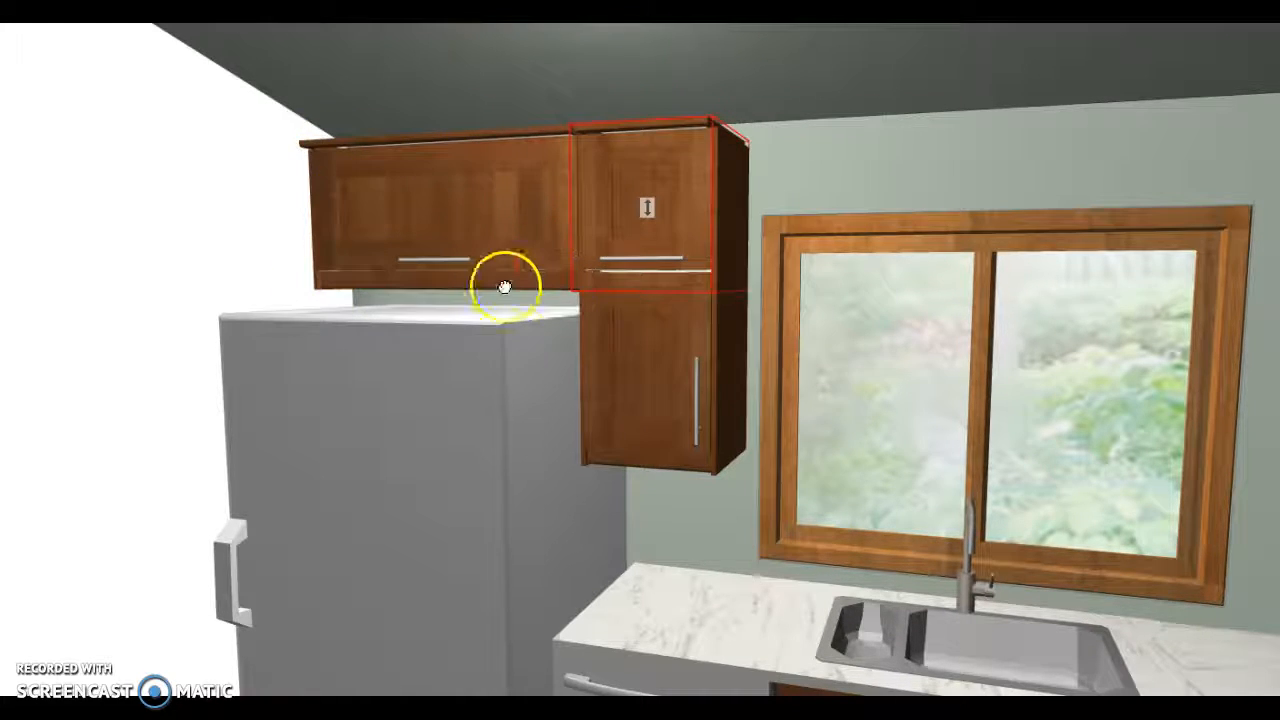
Step: Open the wide cabinet above the refrigerator to inspect its lift-up door and interior, and close it again
left_click(431, 217)
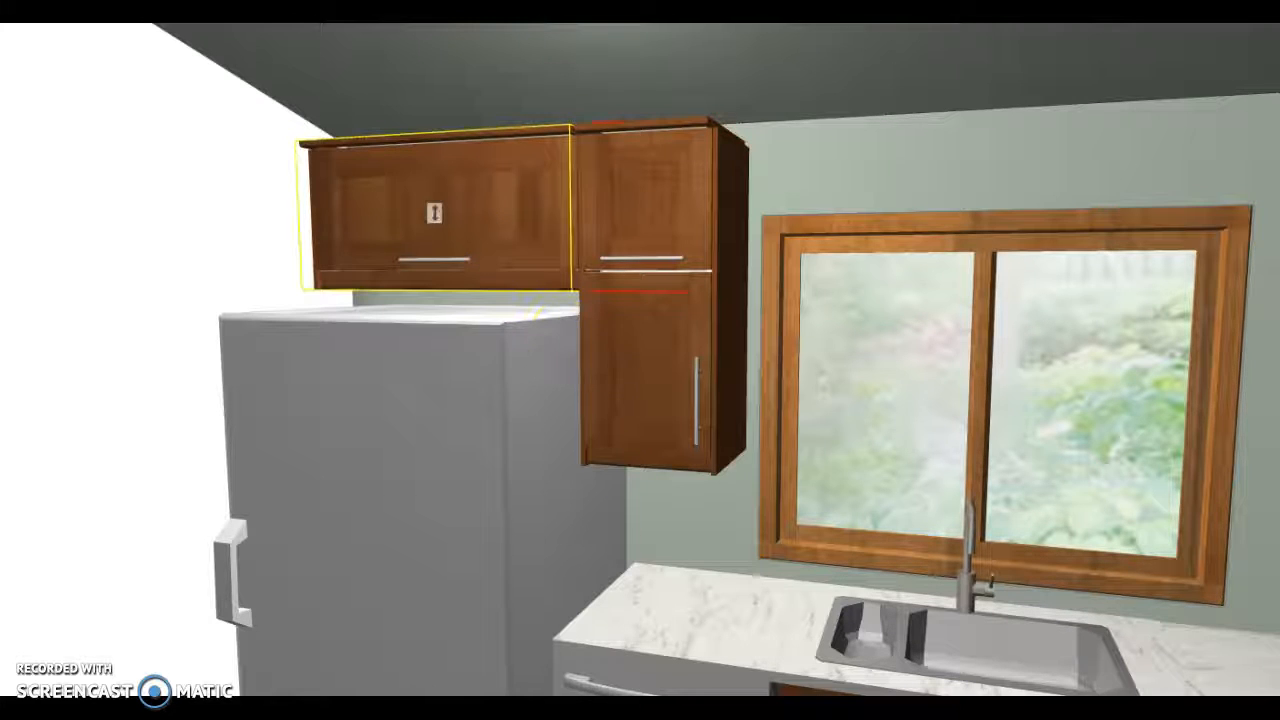
left_click(434, 213)
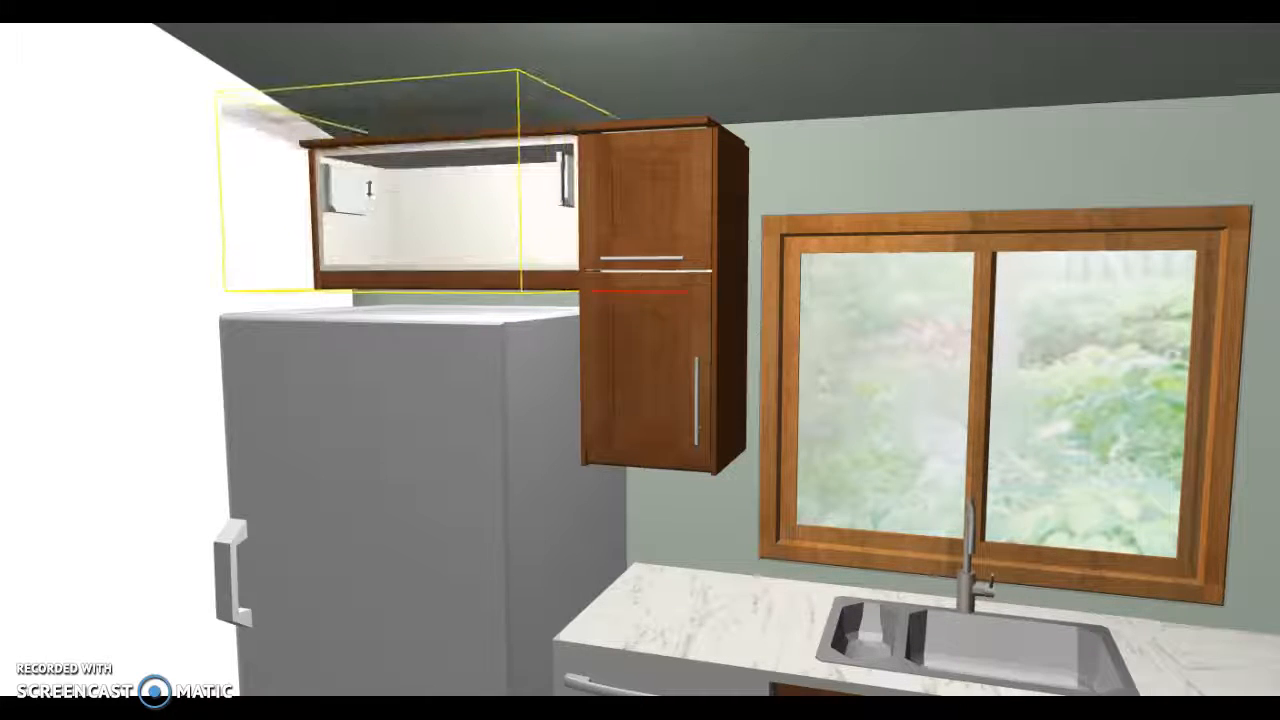
left_click(360, 247)
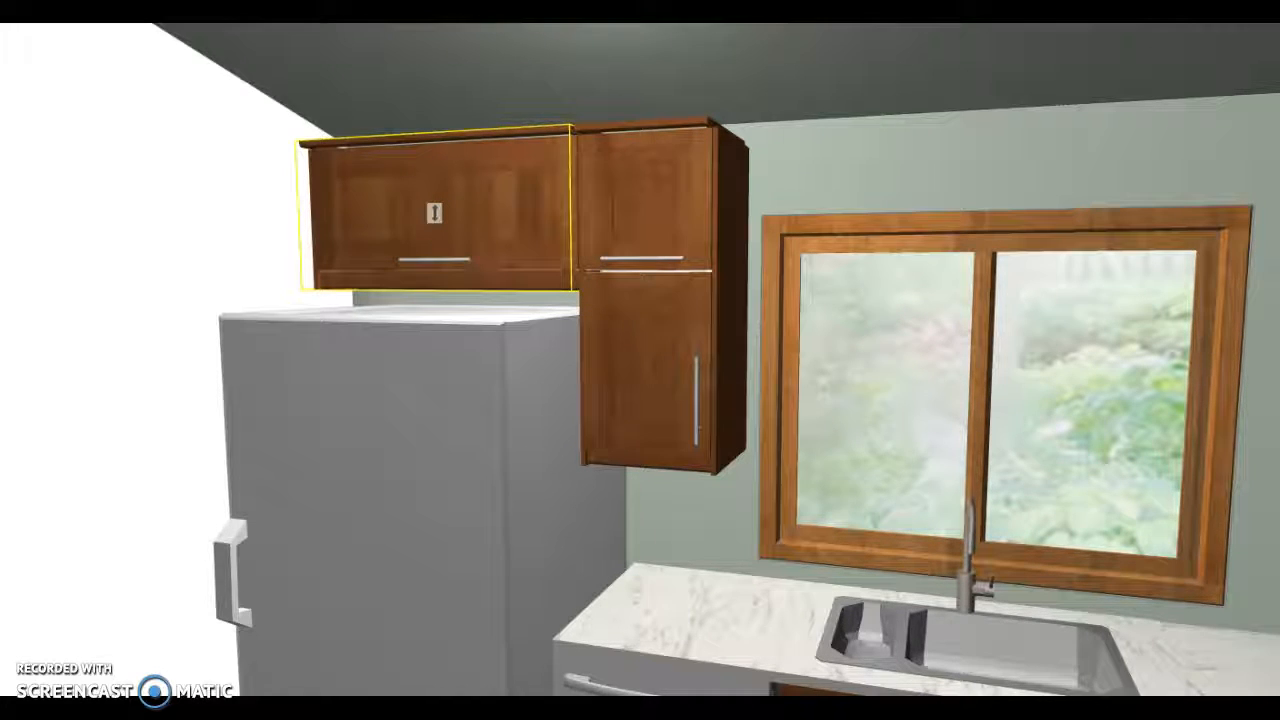
Step: Examine the refrigerator area within the whole kitchen layout and select the island's end cabinet nearest the refrigerator
left_click_drag(250, 270, 397, 271)
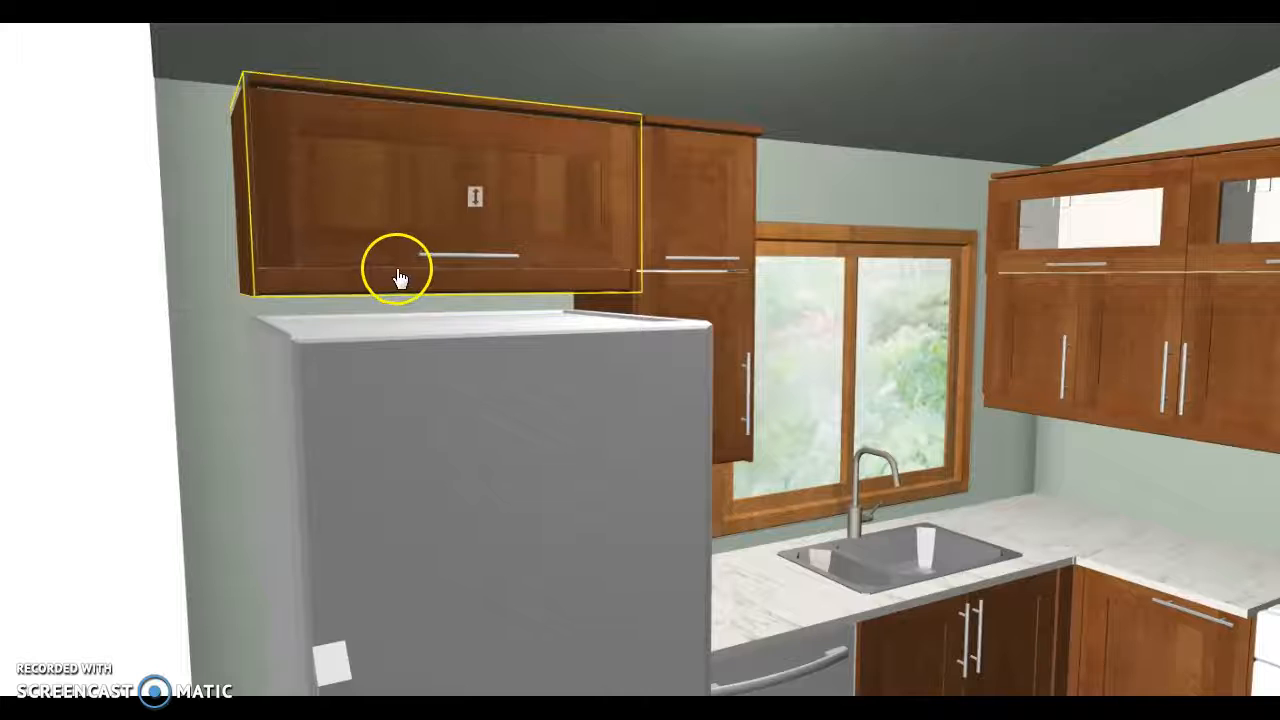
left_click_drag(1190, 347, 782, 289)
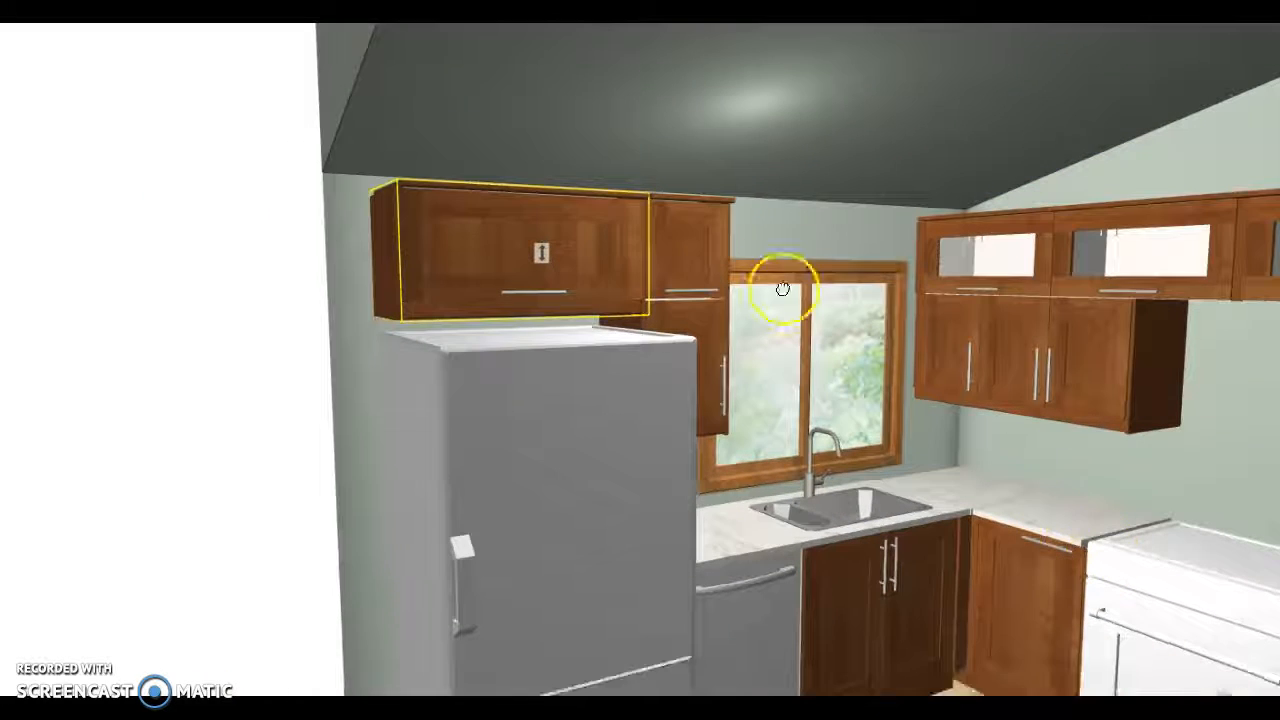
scroll(1146, 434, "down", 8)
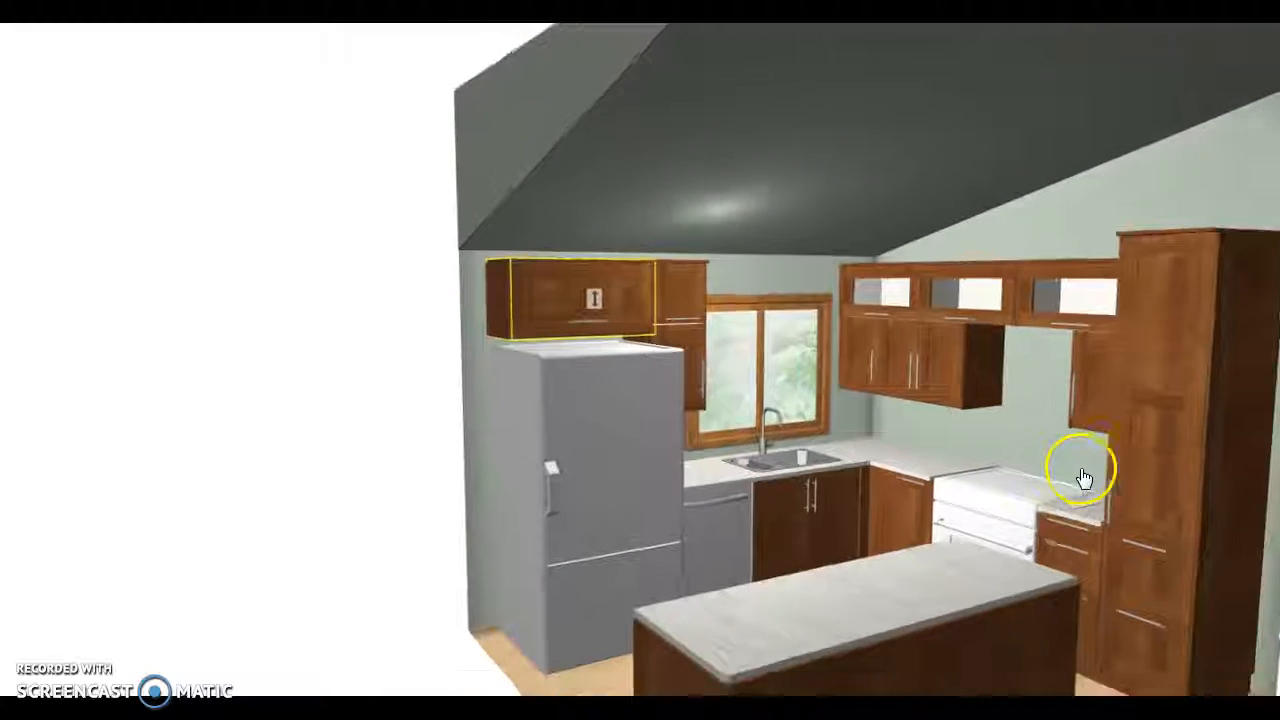
left_click(766, 634)
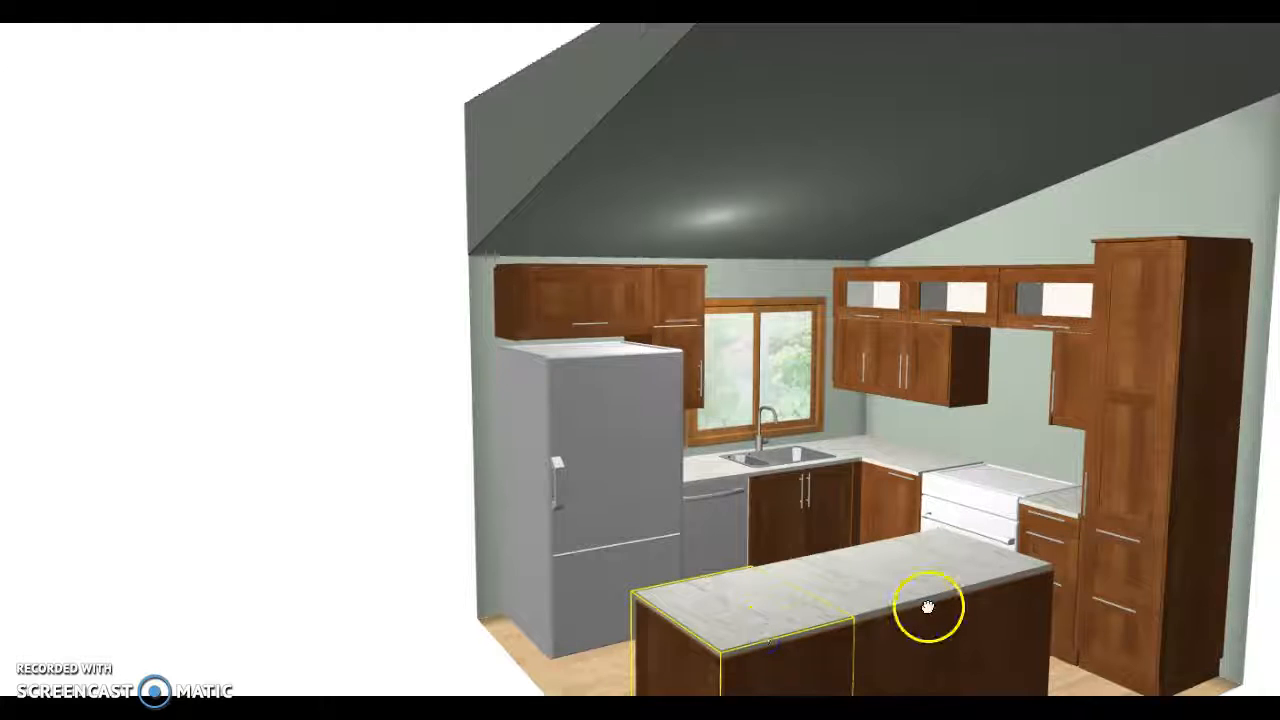